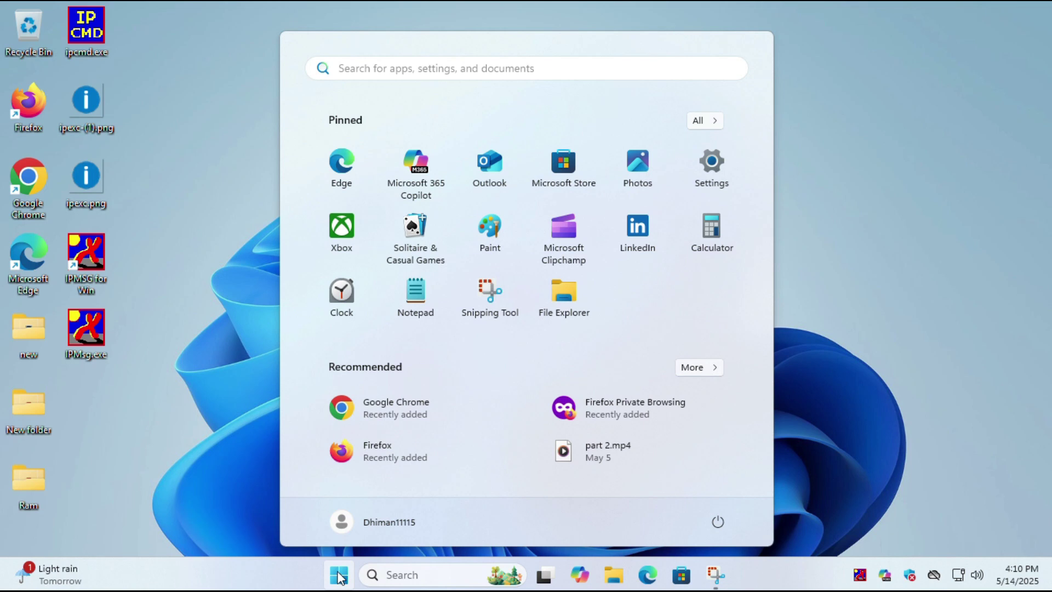
Search Windows for "internet options", open Internet Options and move its window toward the middle of the desktop.
left_click(369, 78)
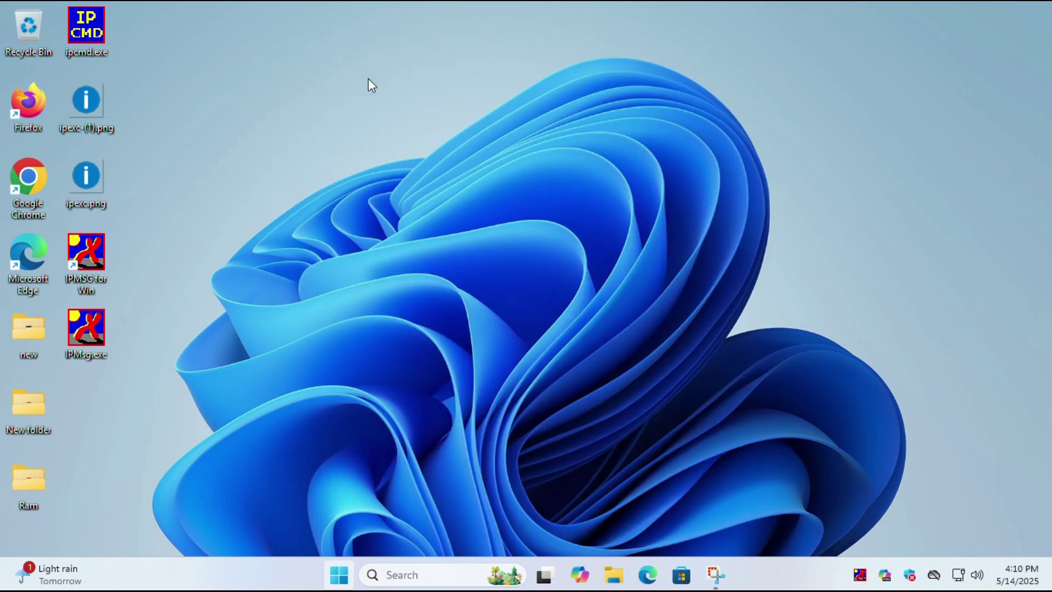
type("inter")
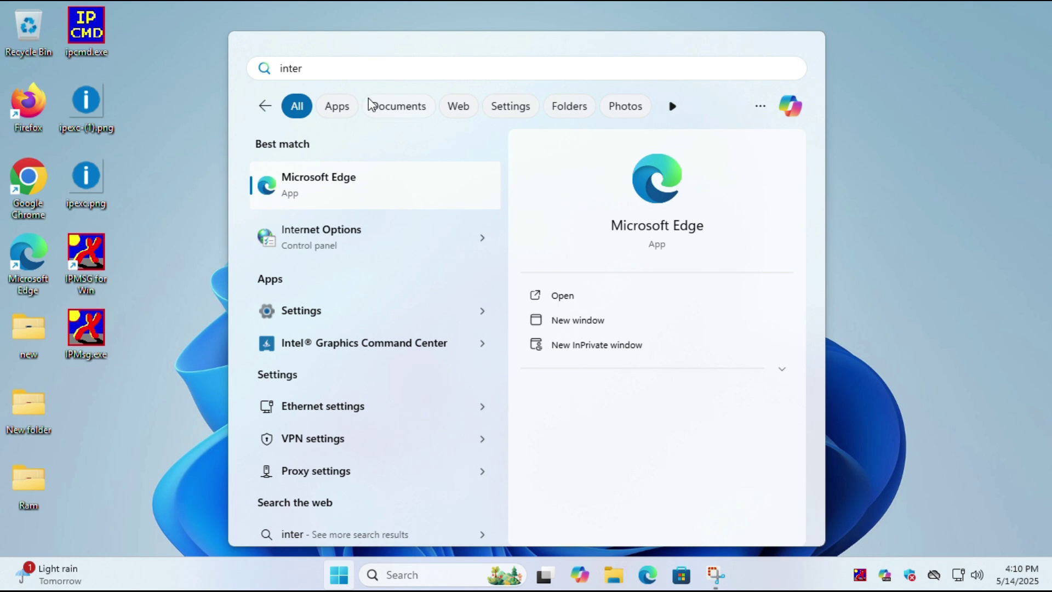
type("net options")
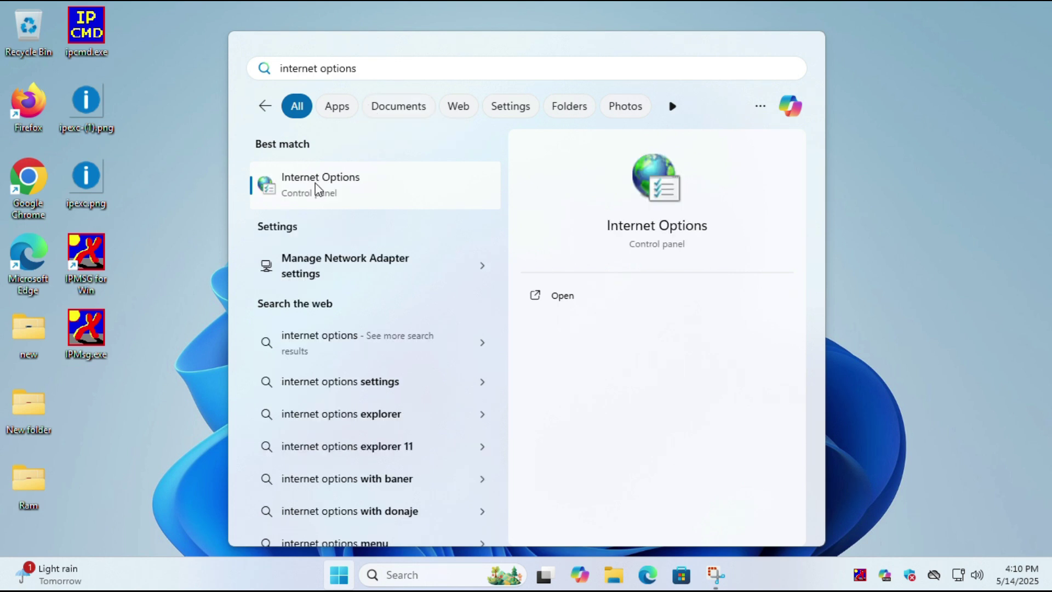
left_click(320, 179)
left_click_drag(195, 78, 447, 93)
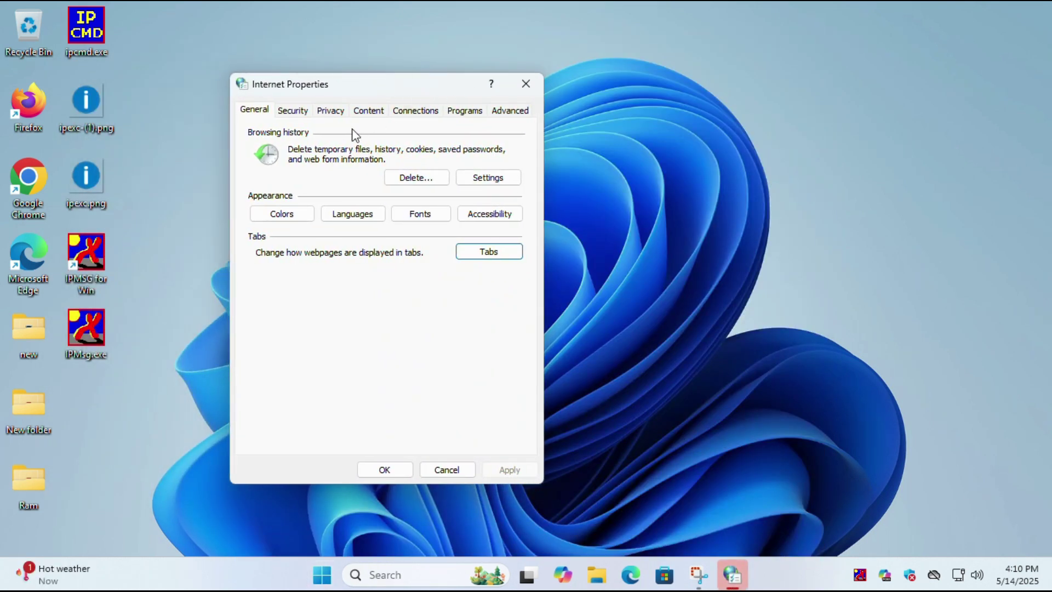
left_click_drag(371, 87, 453, 105)
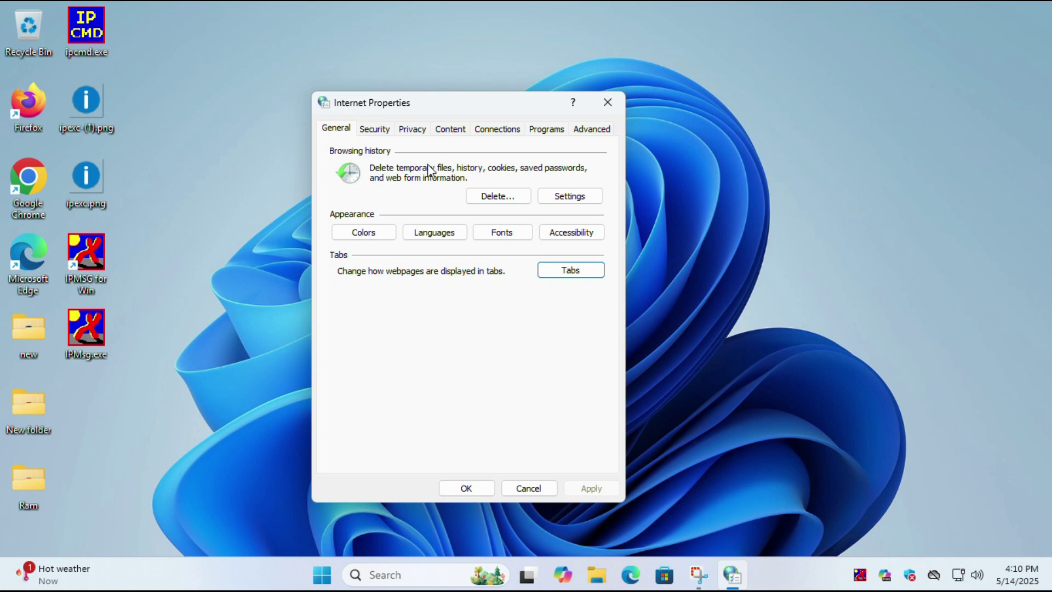
In the Internet zone's custom security settings, set "Launching applications and unsafe files" to Prompt (recommended) and accept the change.
left_click(382, 131)
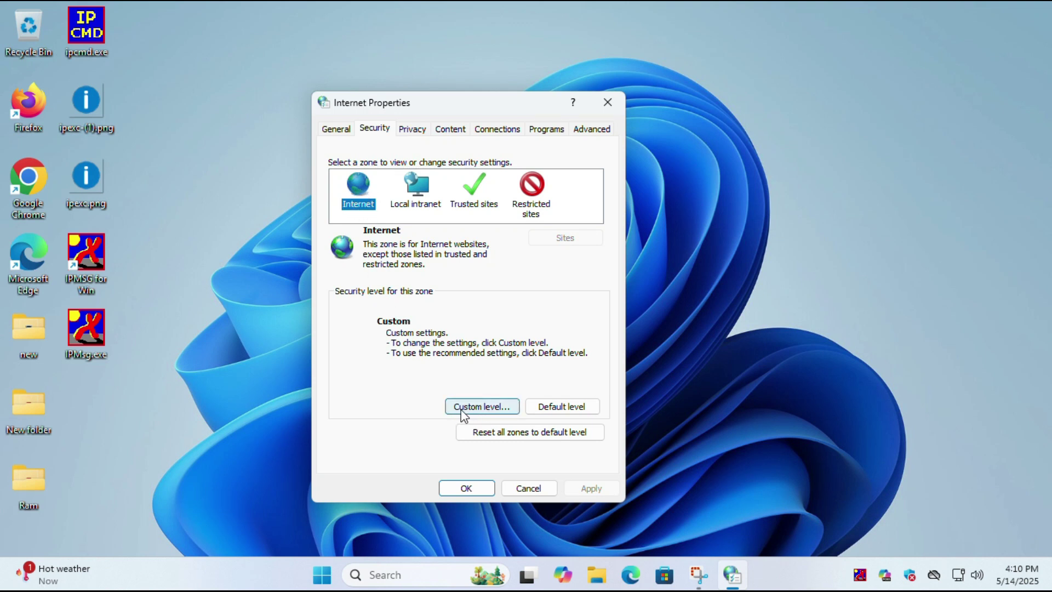
left_click(482, 406)
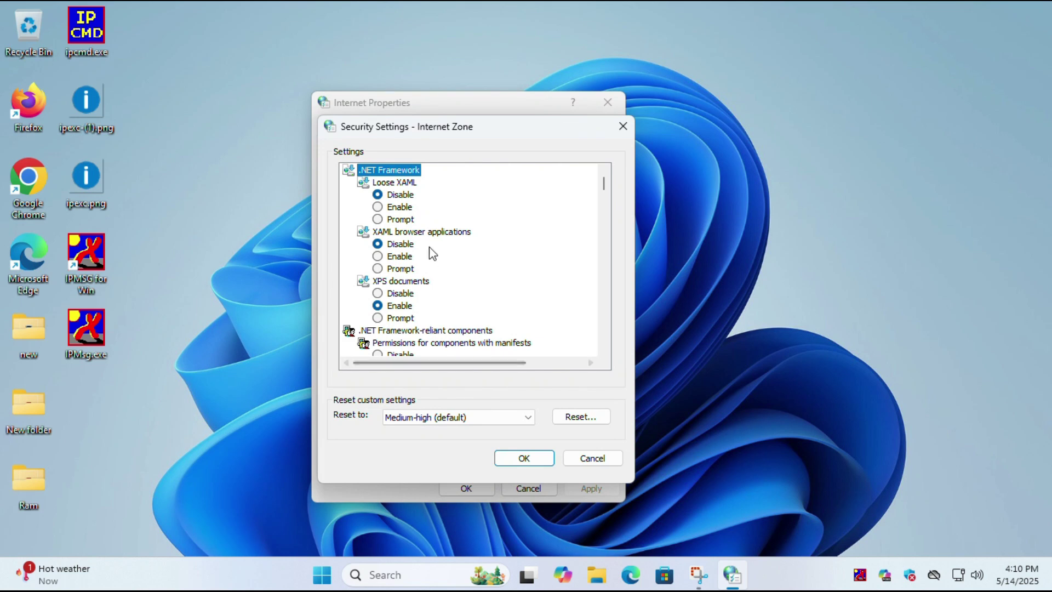
left_click_drag(605, 183, 598, 248)
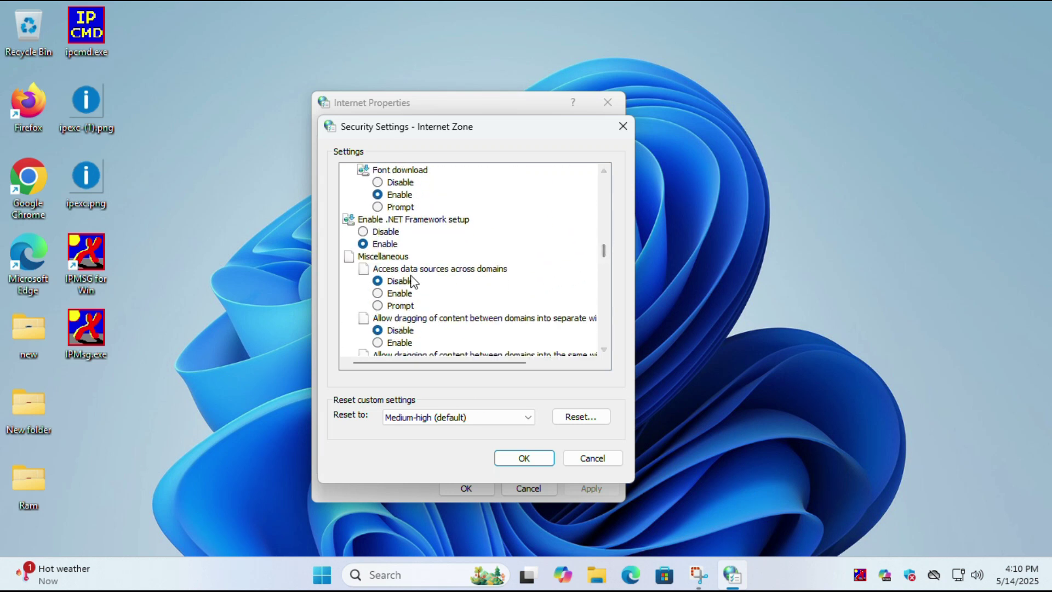
scroll(368, 318, "down", 3)
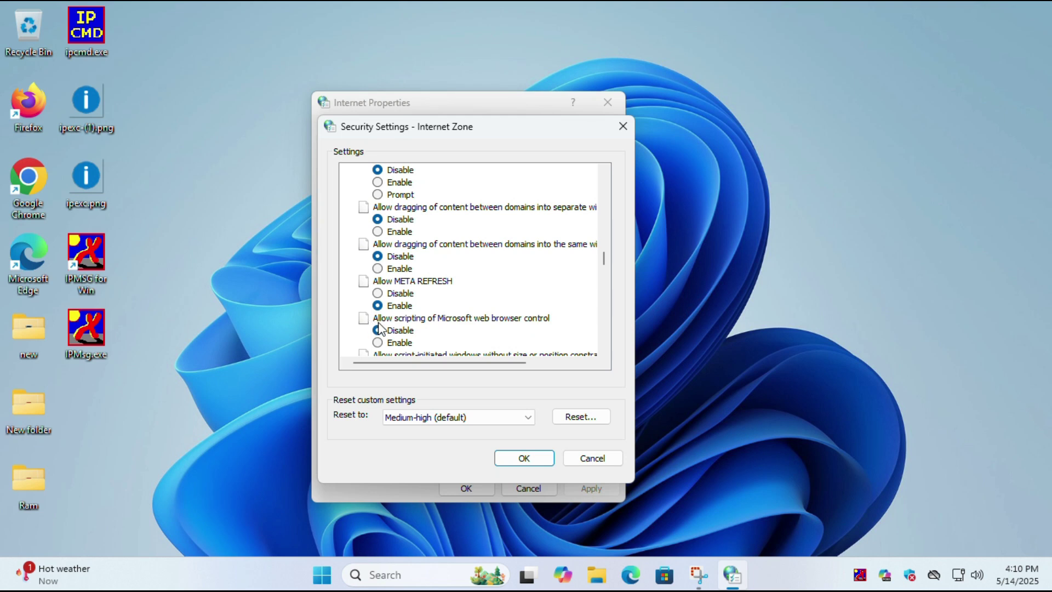
left_click(390, 321)
key("l")
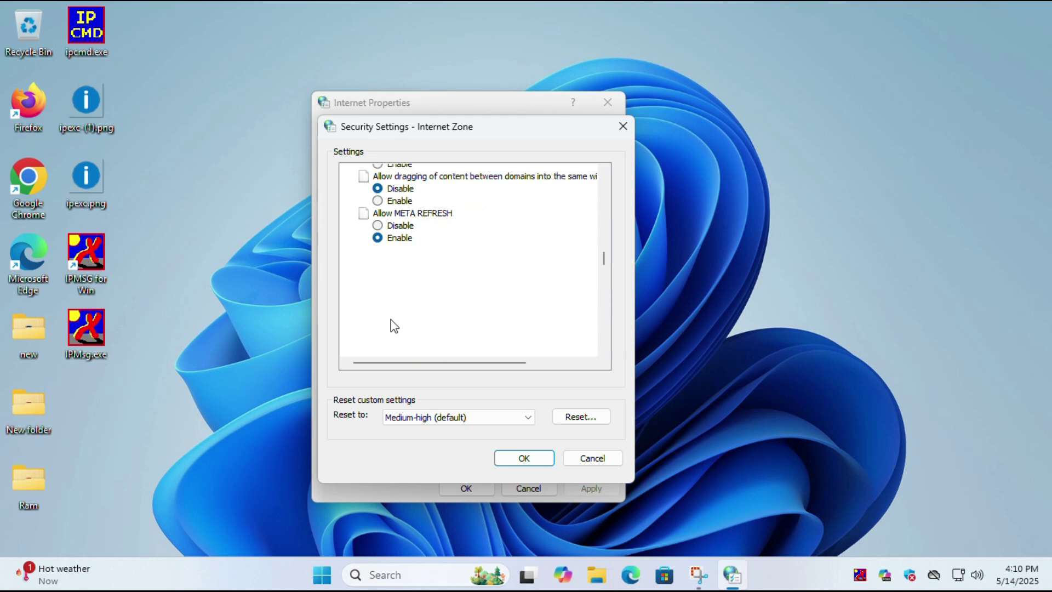
scroll(445, 337, "down", 2)
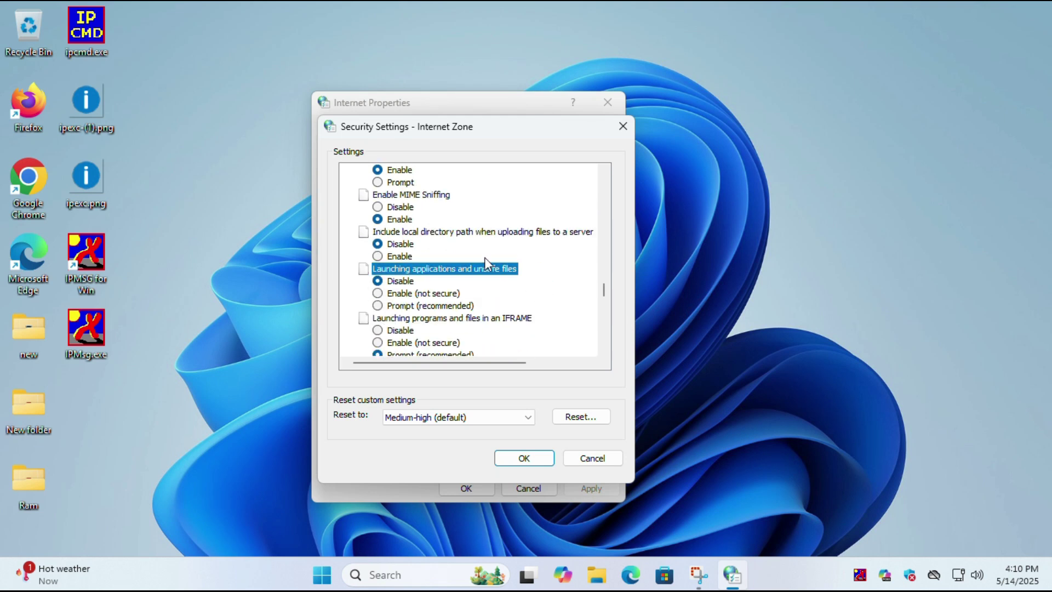
left_click(394, 308)
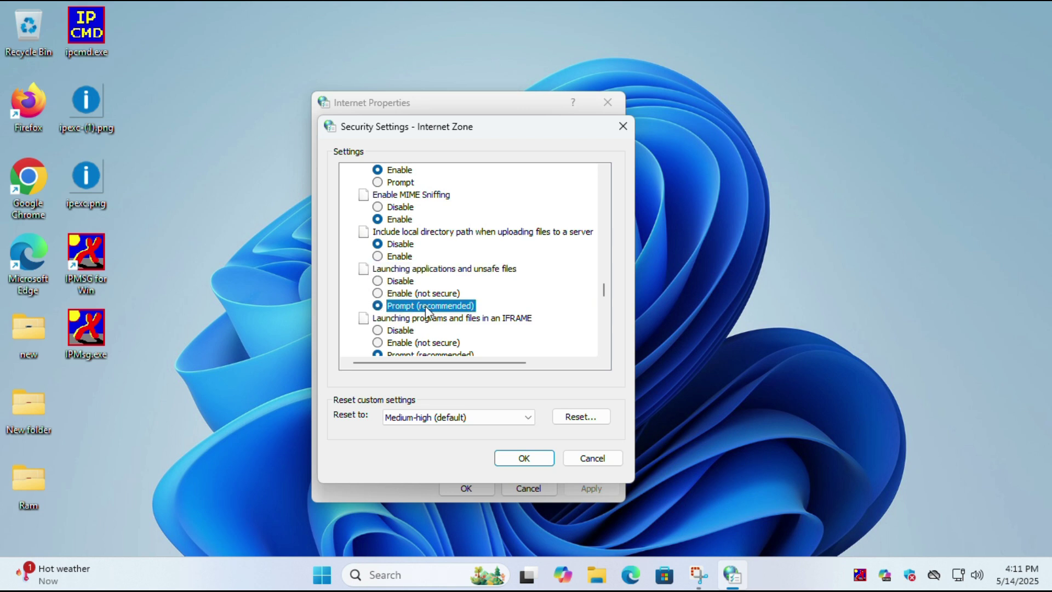
left_click(530, 465)
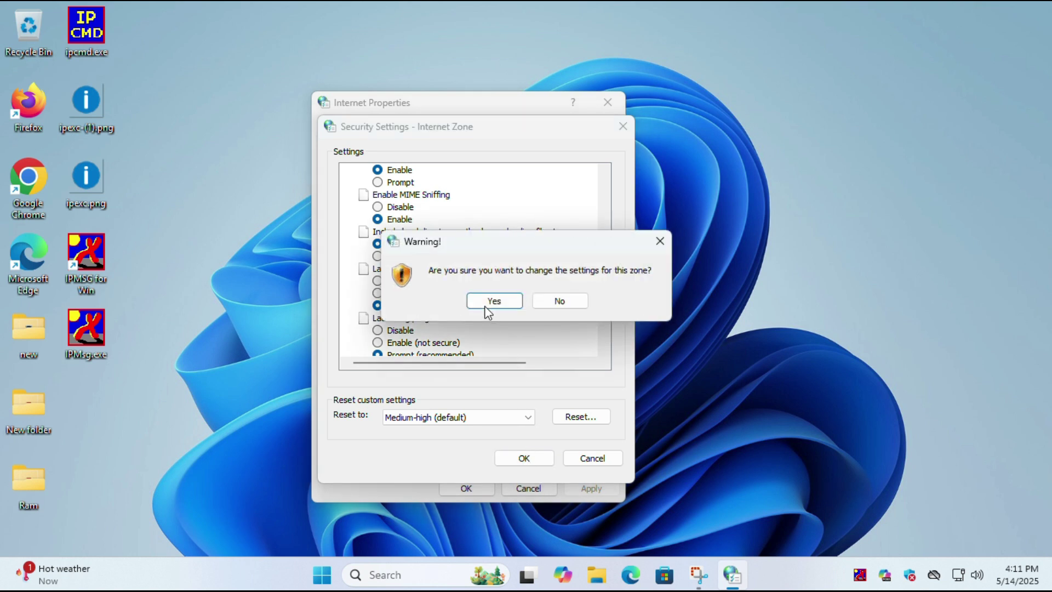
left_click(485, 303)
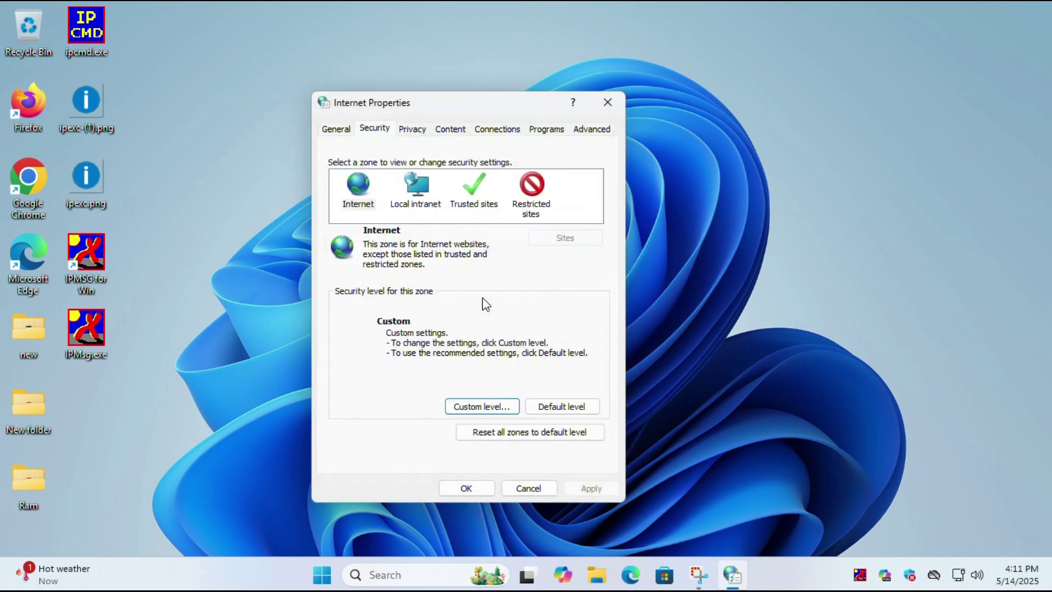
In the Local intranet zone's custom security settings, set "Launching applications and unsafe files" to Enable and accept the change.
left_click(422, 183)
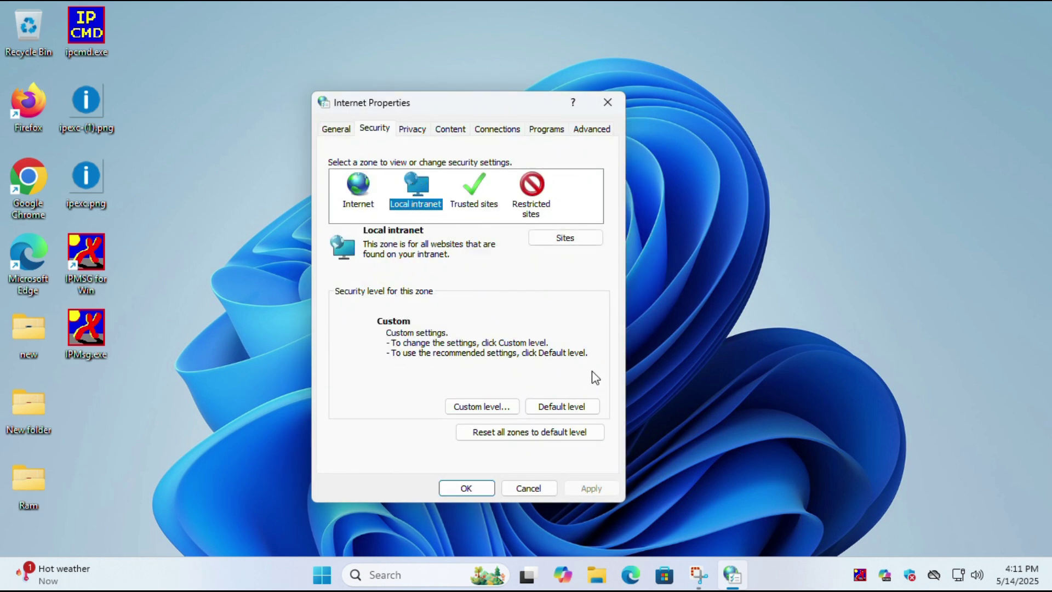
left_click(488, 408)
left_click(488, 408)
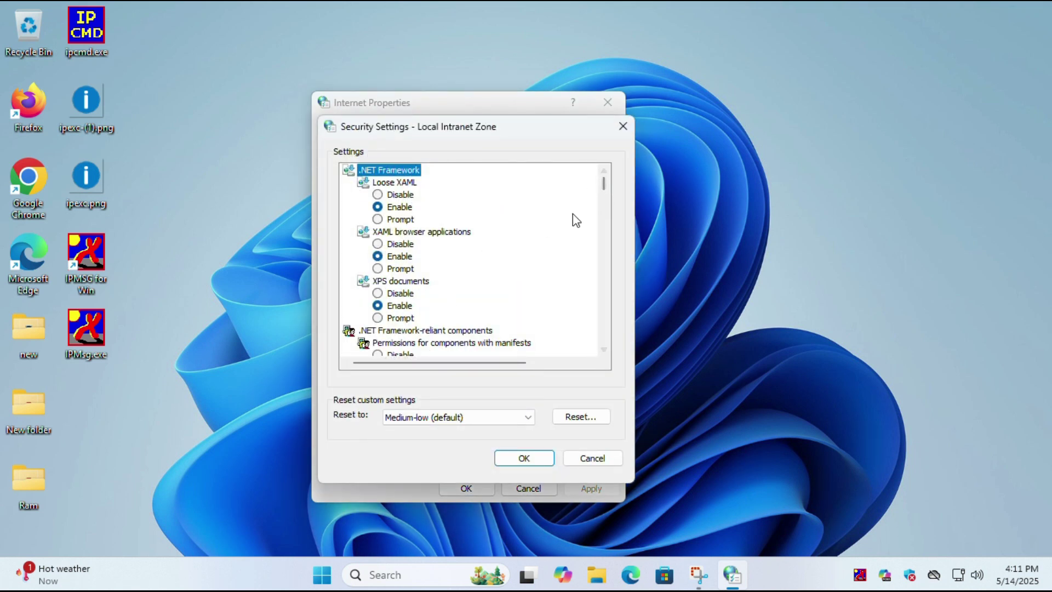
left_click_drag(603, 183, 605, 288)
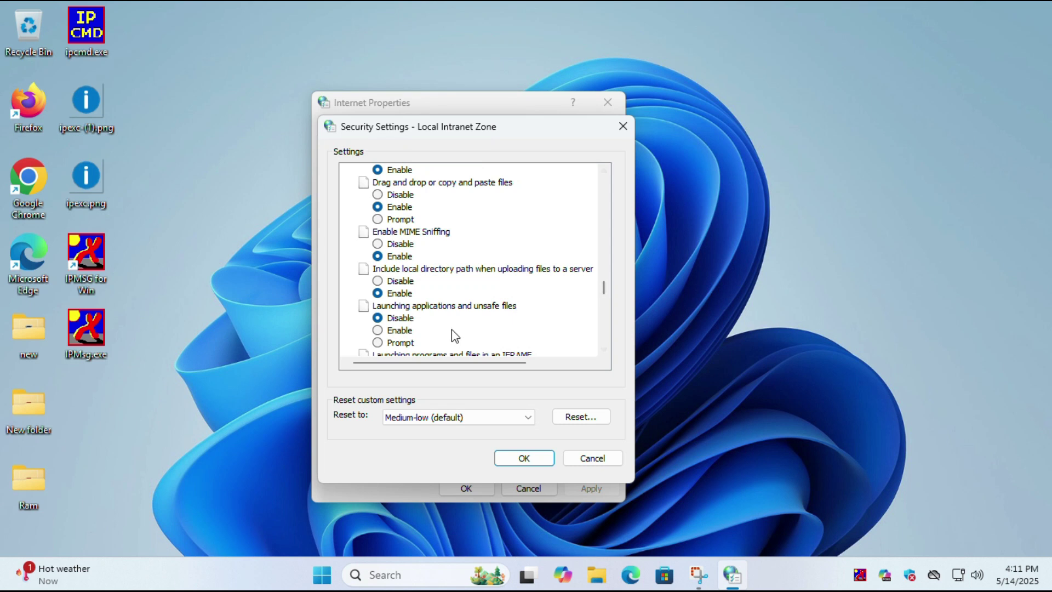
left_click(436, 308)
scroll(482, 304, "down", 1)
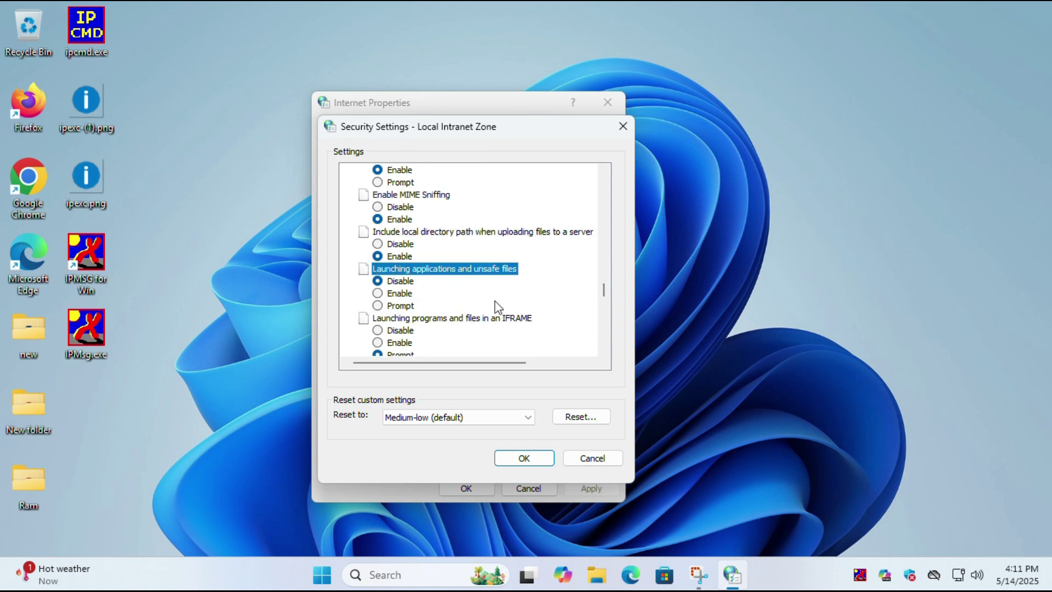
left_click(384, 294)
left_click(393, 271)
left_click(394, 292)
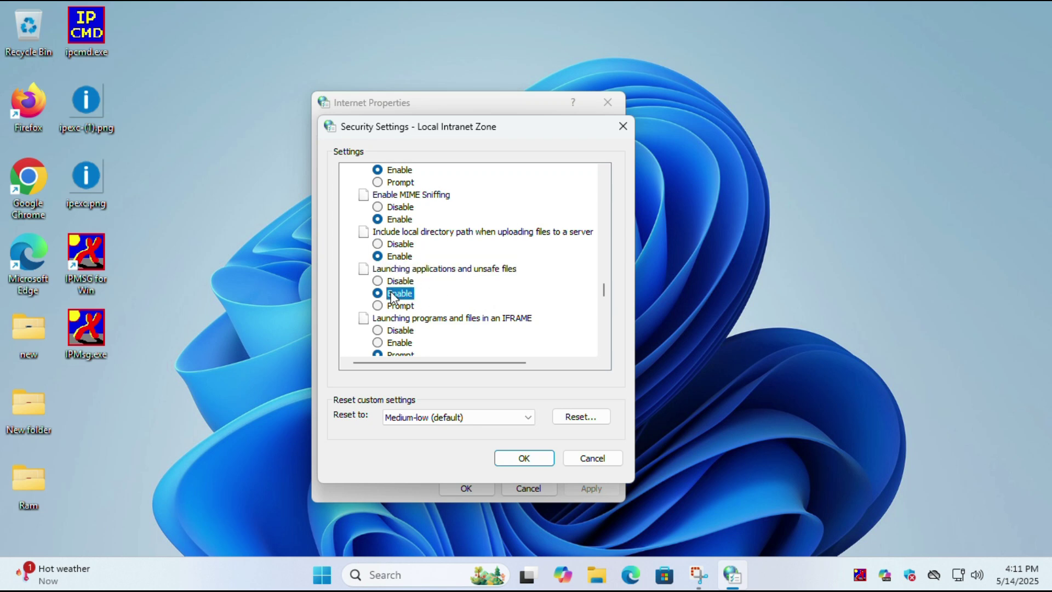
left_click(538, 461)
left_click(495, 301)
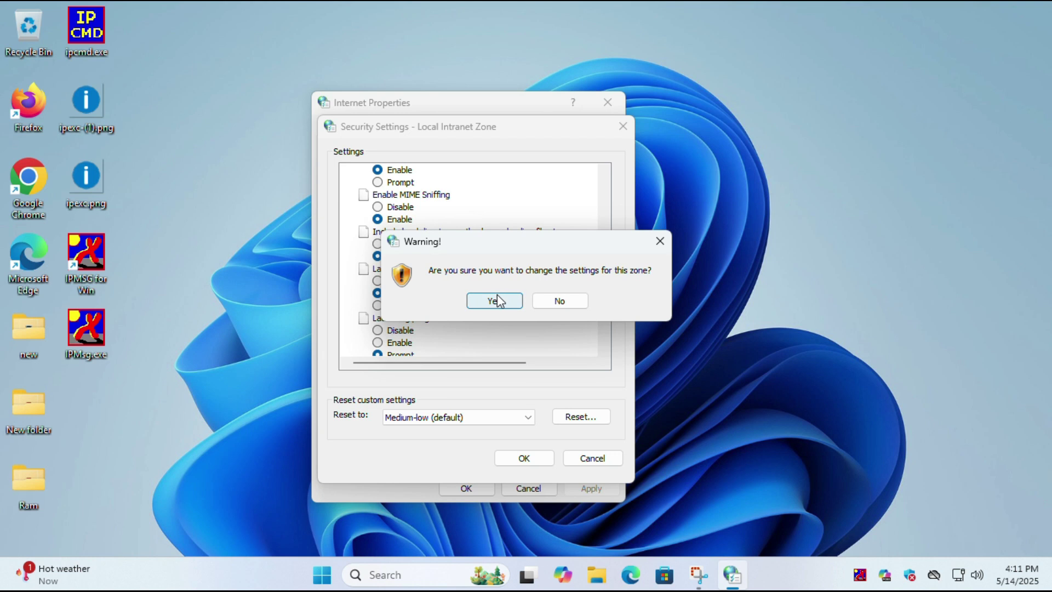
In the Trusted sites zone's custom security settings, set "Launching applications and unsafe files" to Prompt and accept the change.
left_click(470, 192)
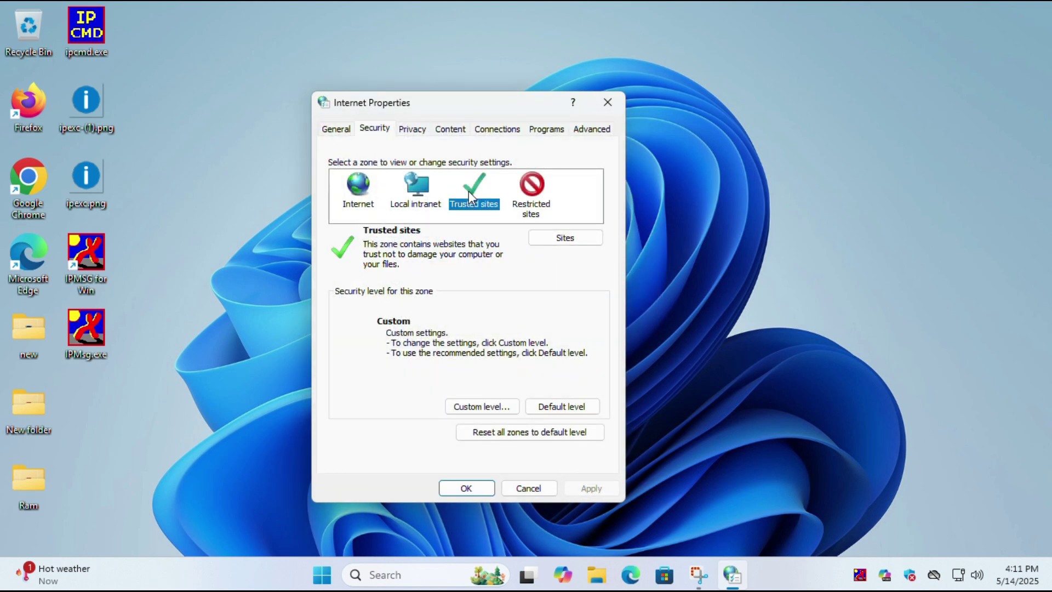
left_click(501, 406)
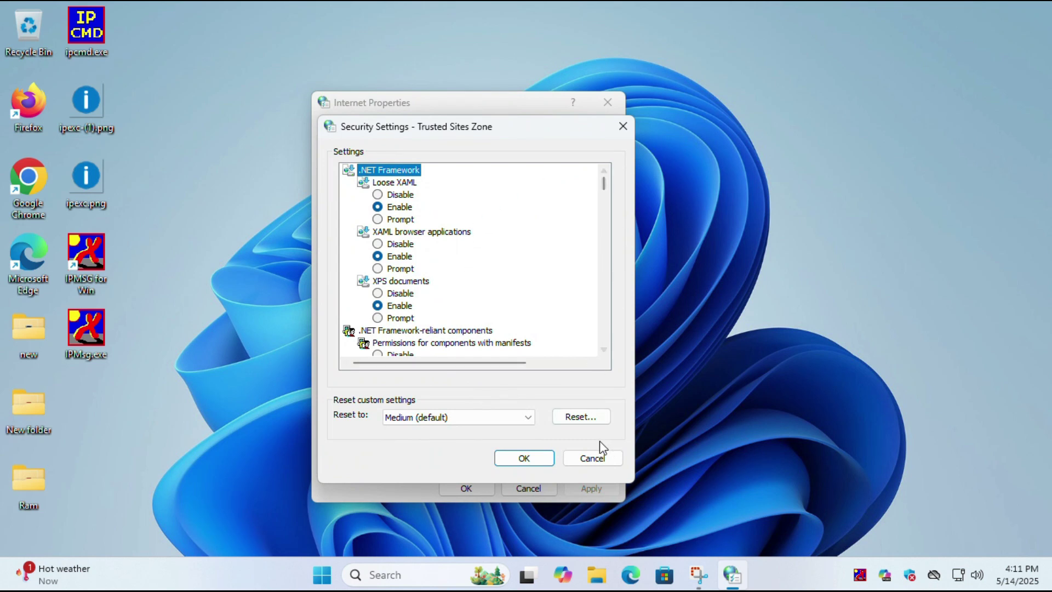
scroll(465, 269, "down", 8)
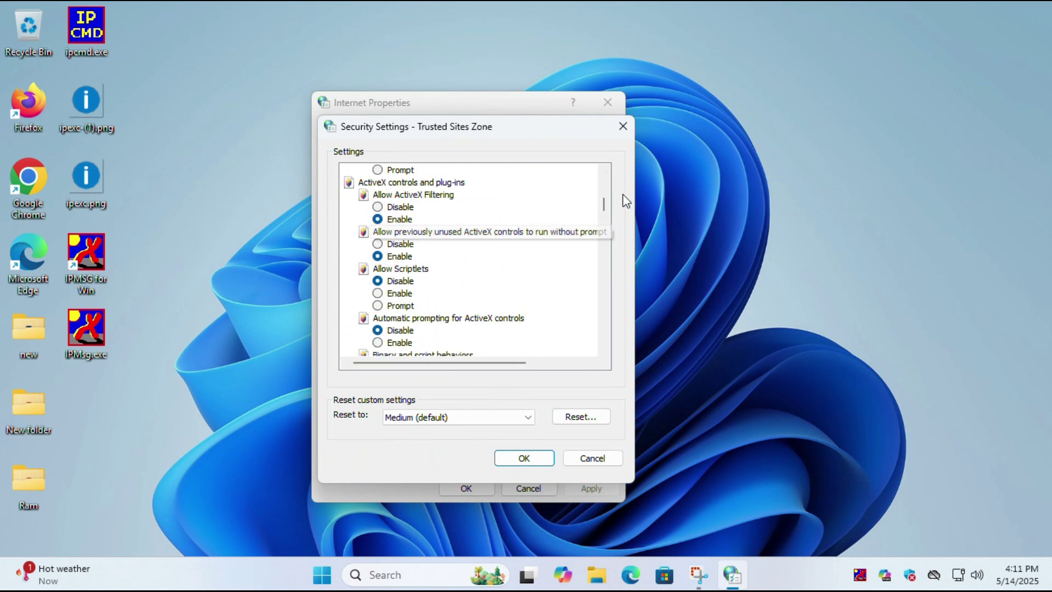
scroll(603, 212, "down", 3)
left_click_drag(603, 213, 605, 291)
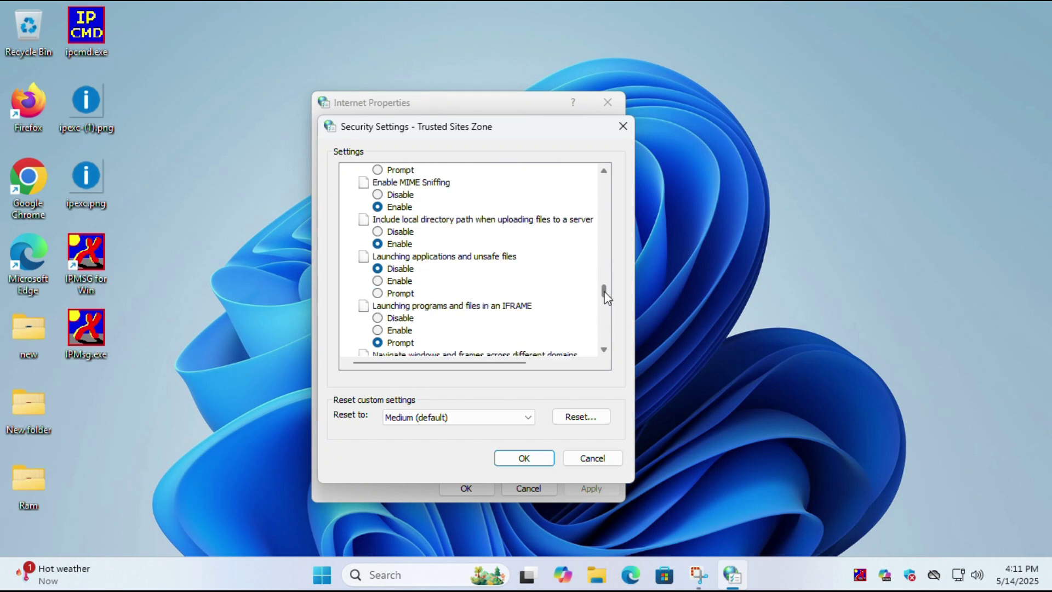
left_click(459, 258)
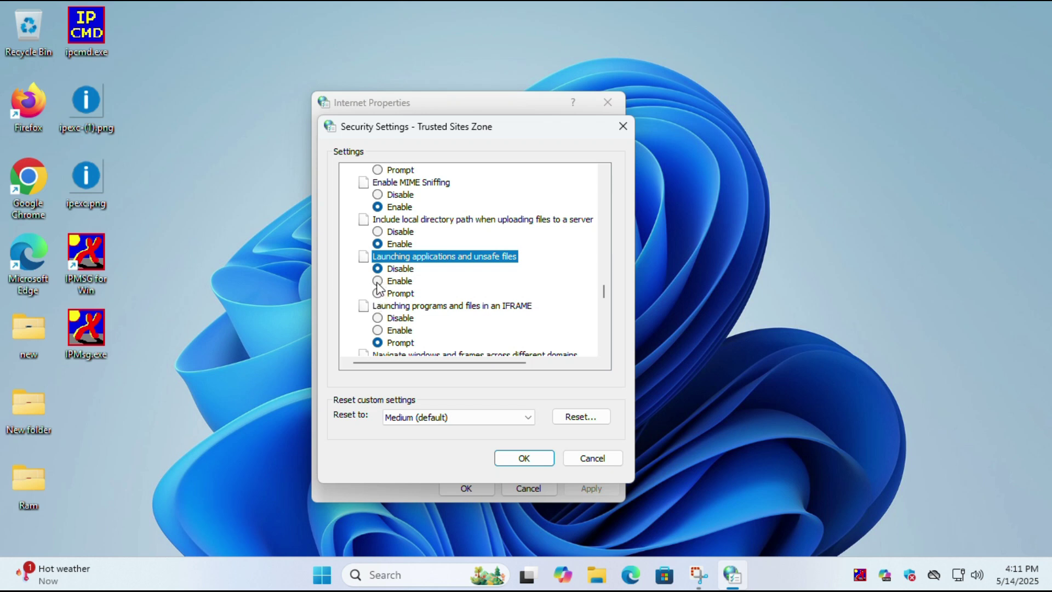
left_click(390, 296)
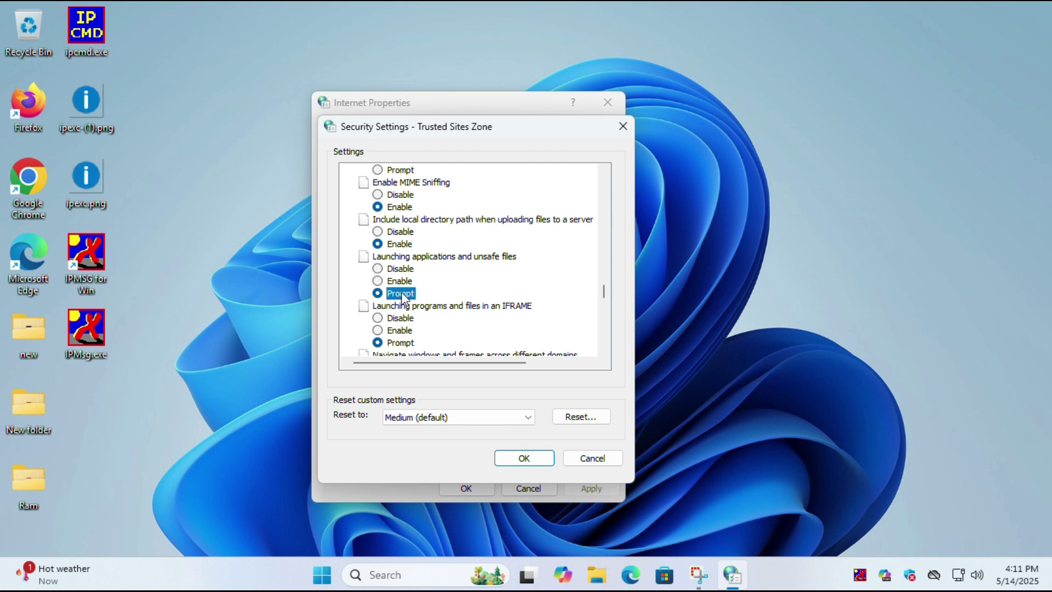
left_click(541, 459)
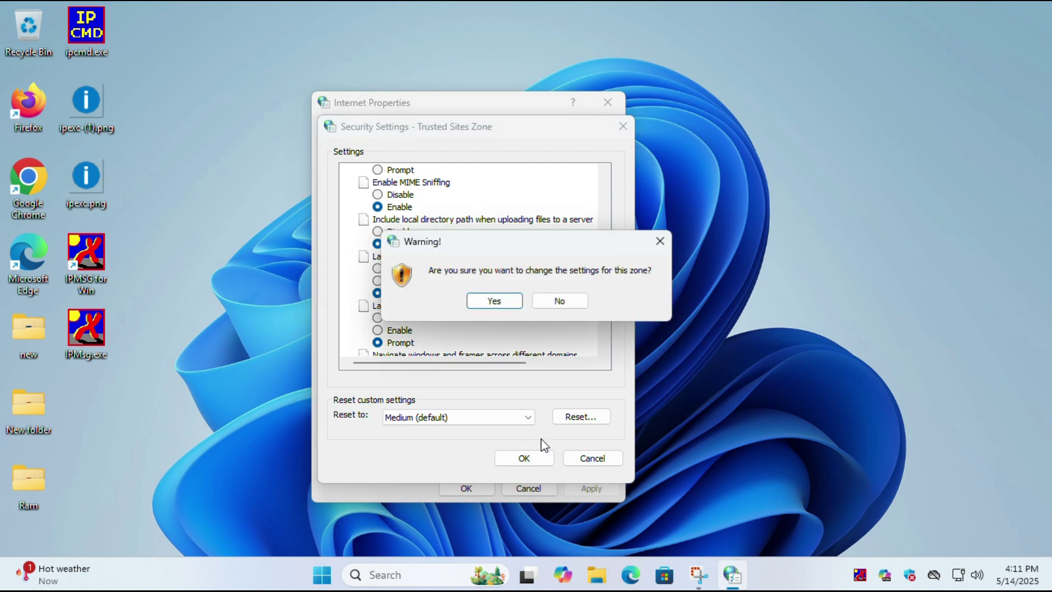
left_click(508, 305)
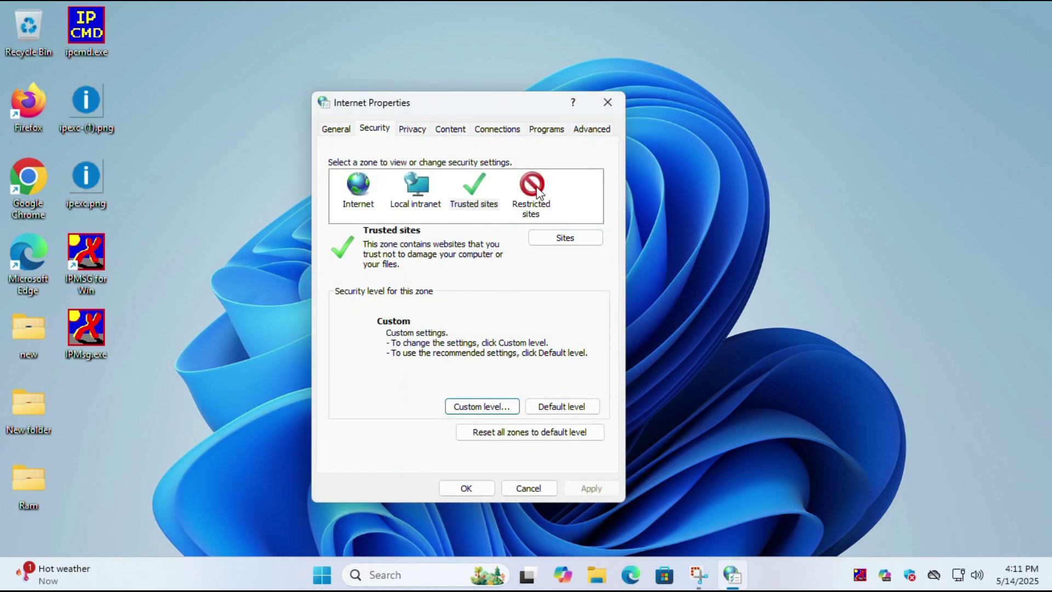
In the Restricted sites zone's custom security settings, set "Launching applications and unsafe files" to Prompt (recommended) and accept the change.
left_click(539, 205)
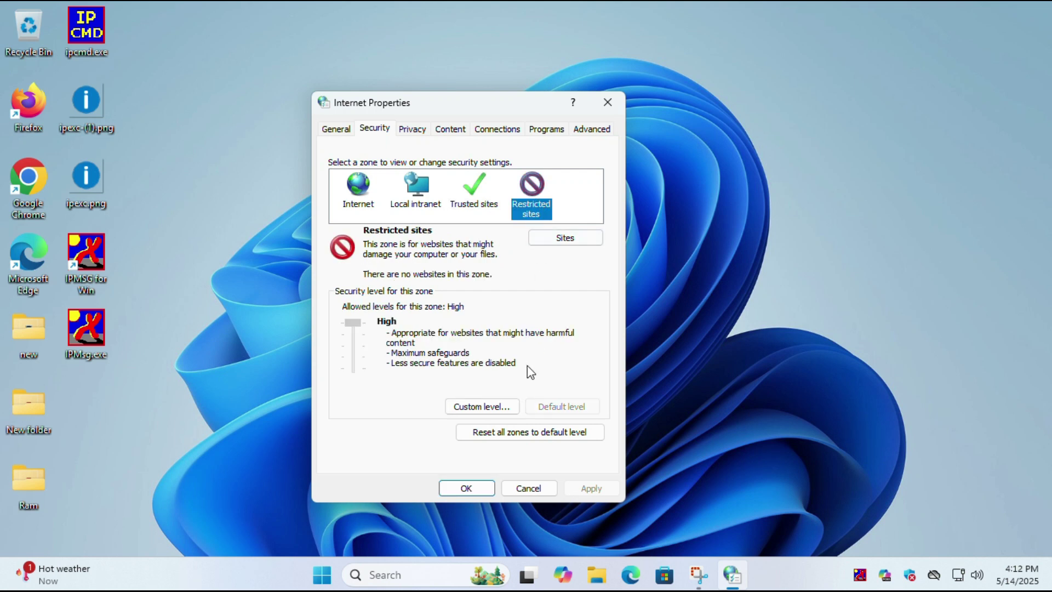
left_click(487, 407)
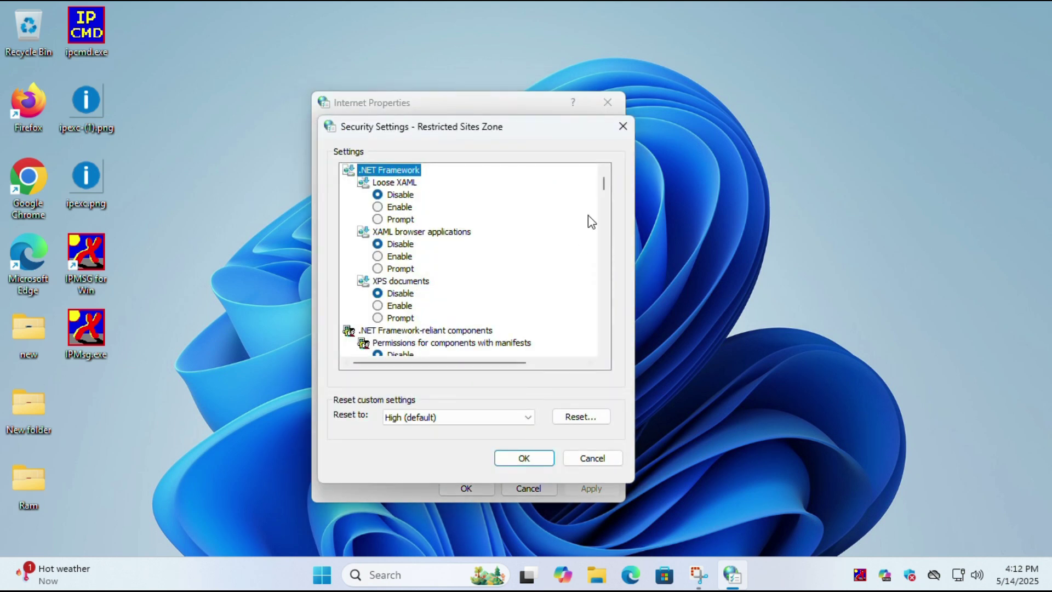
left_click_drag(605, 185, 604, 287)
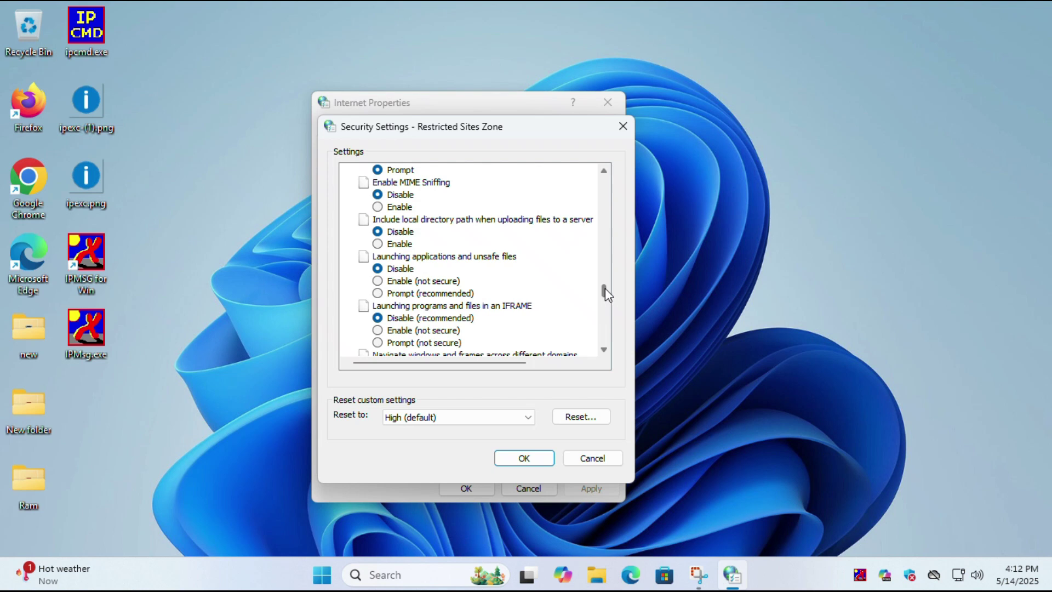
left_click(490, 257)
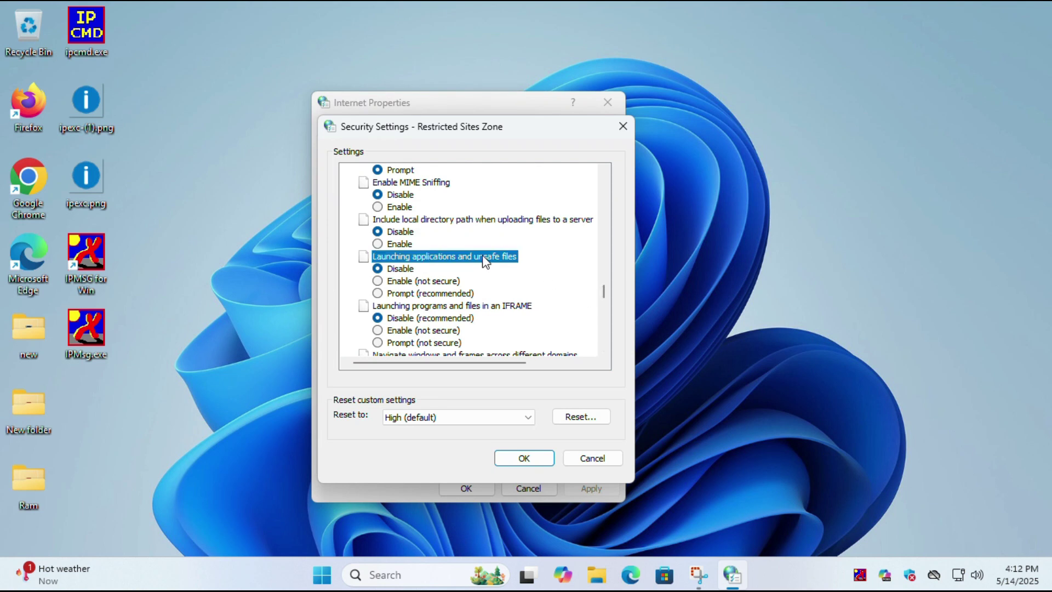
left_click(379, 295)
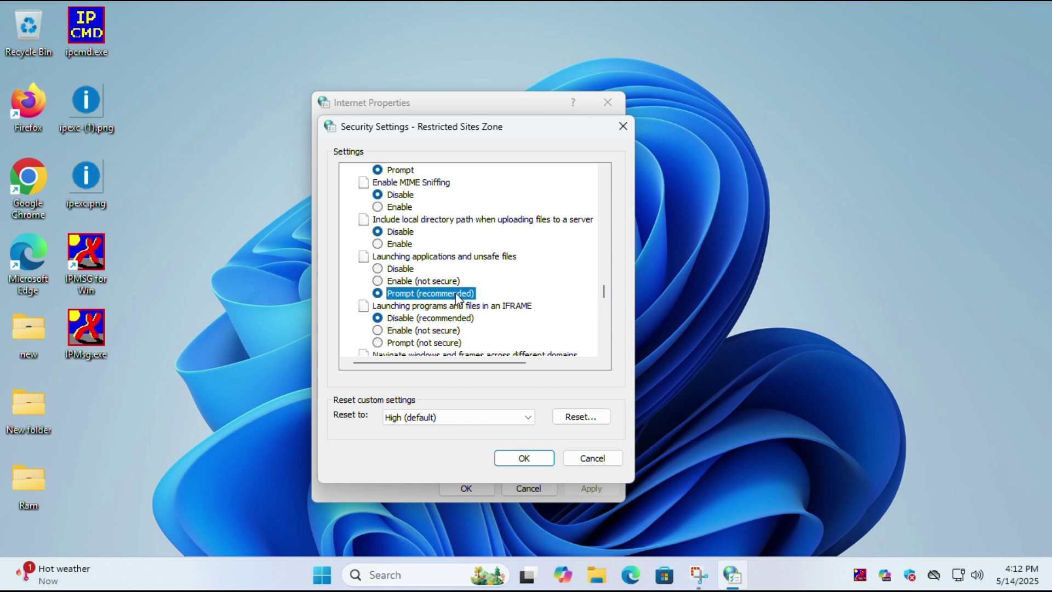
left_click(529, 458)
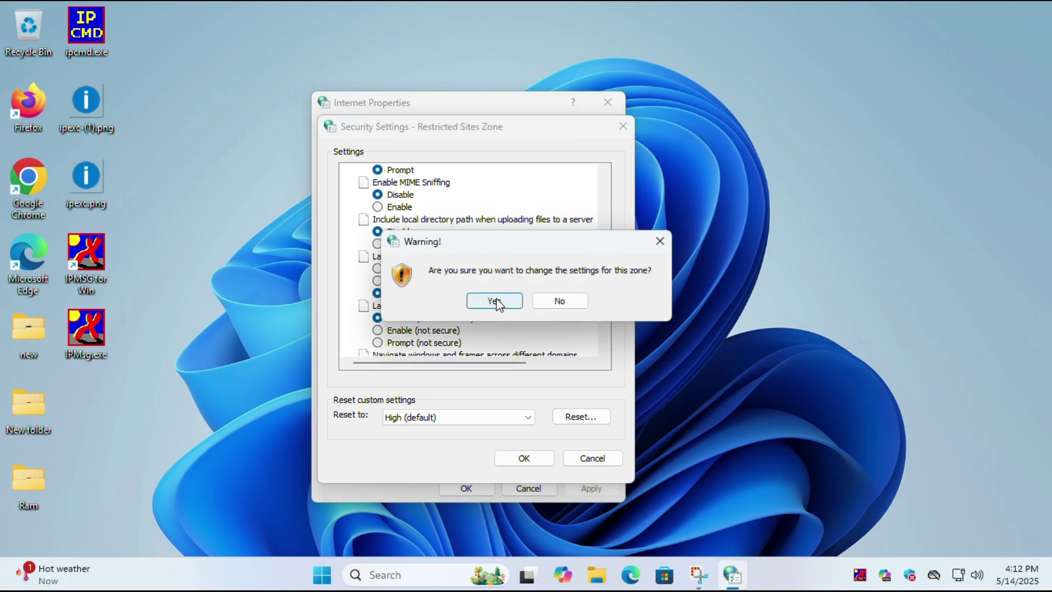
left_click(502, 296)
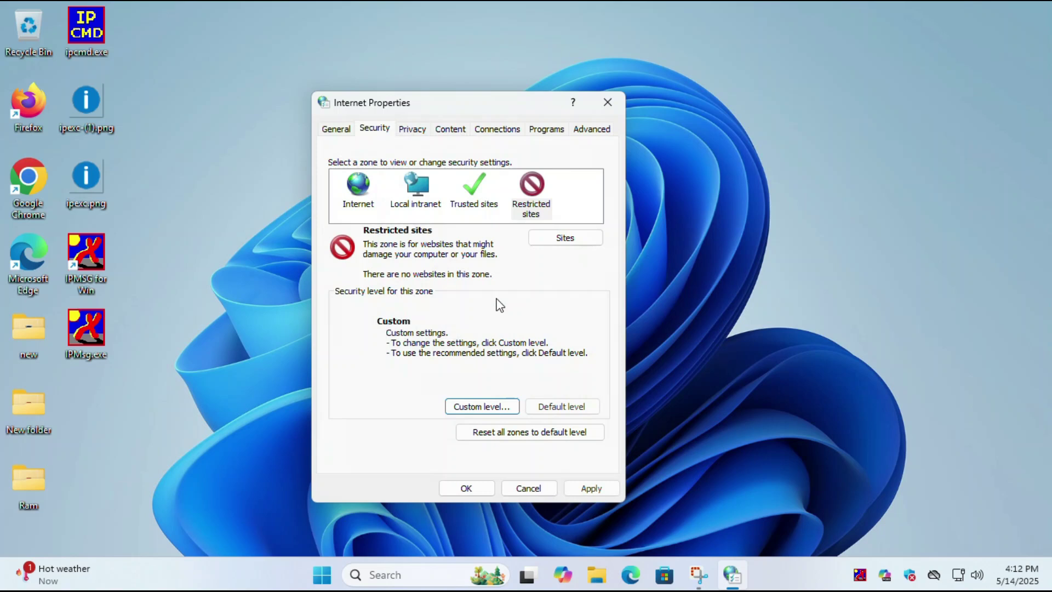
Apply the security zone changes and close the Internet Properties dialog.
left_click(609, 483)
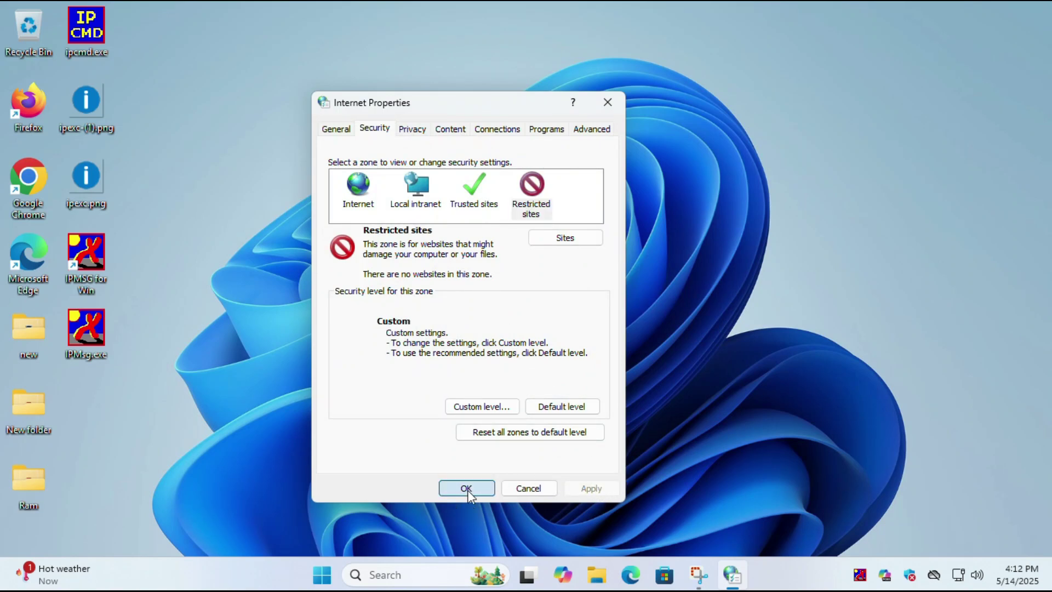
left_click(468, 490)
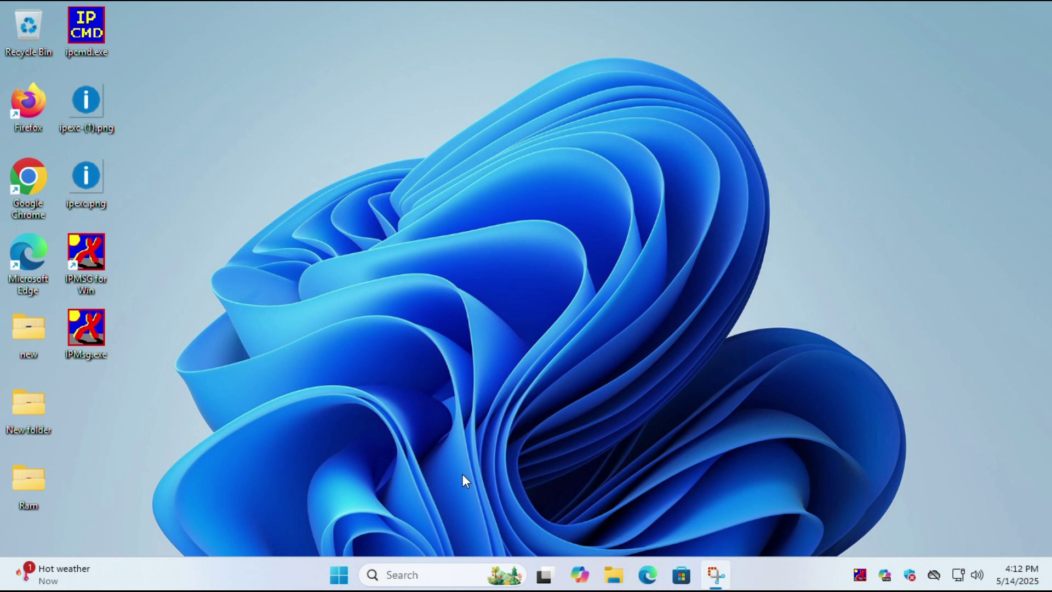
right_click(447, 223)
left_click(191, 306)
Switch to Google Chrome, load google.com and search for "opera web browser".
double_click(32, 172)
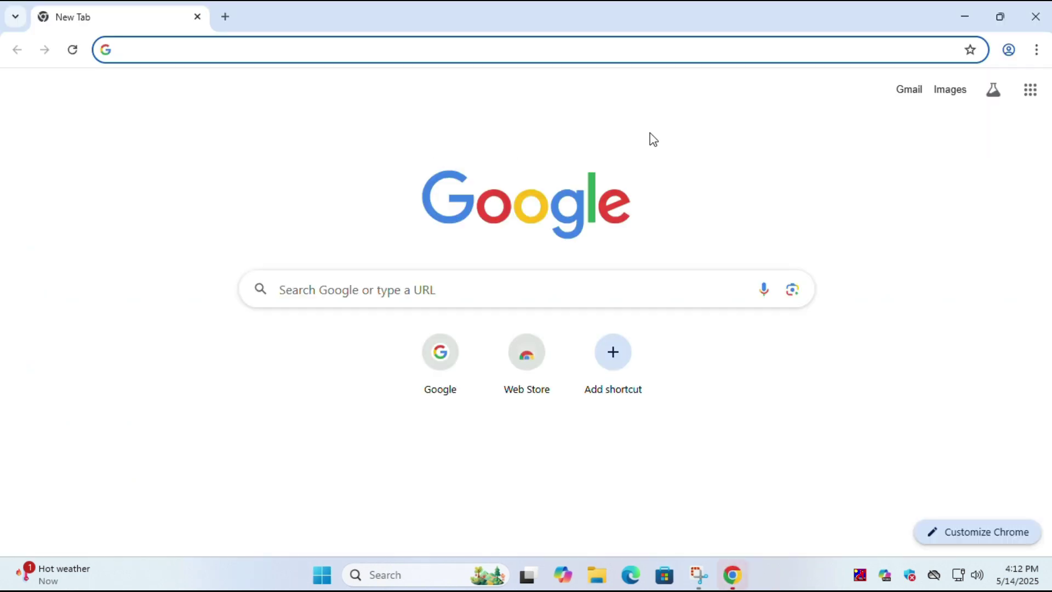
left_click(437, 359)
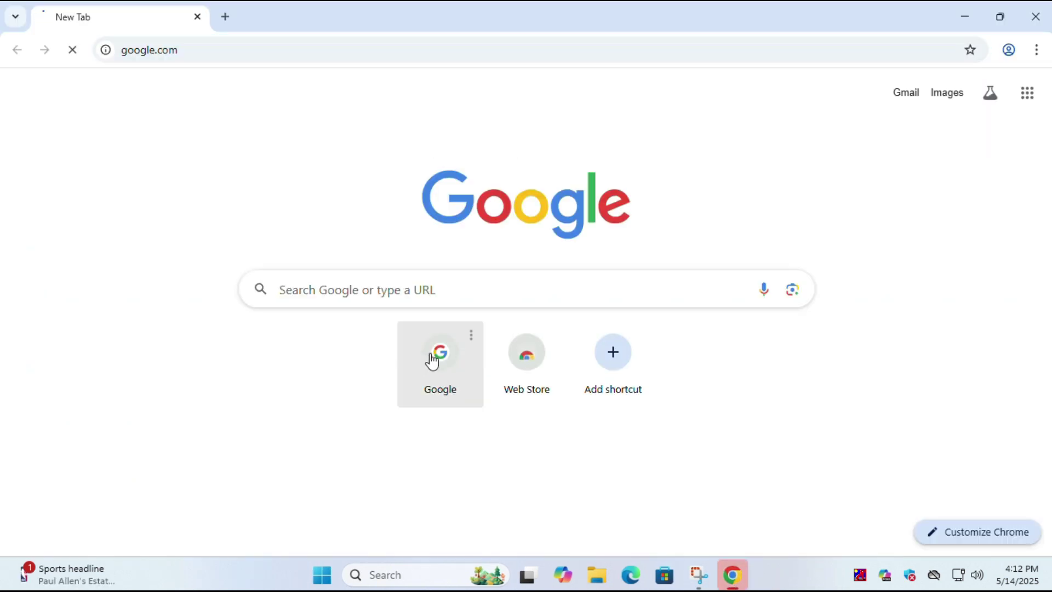
left_click(394, 51)
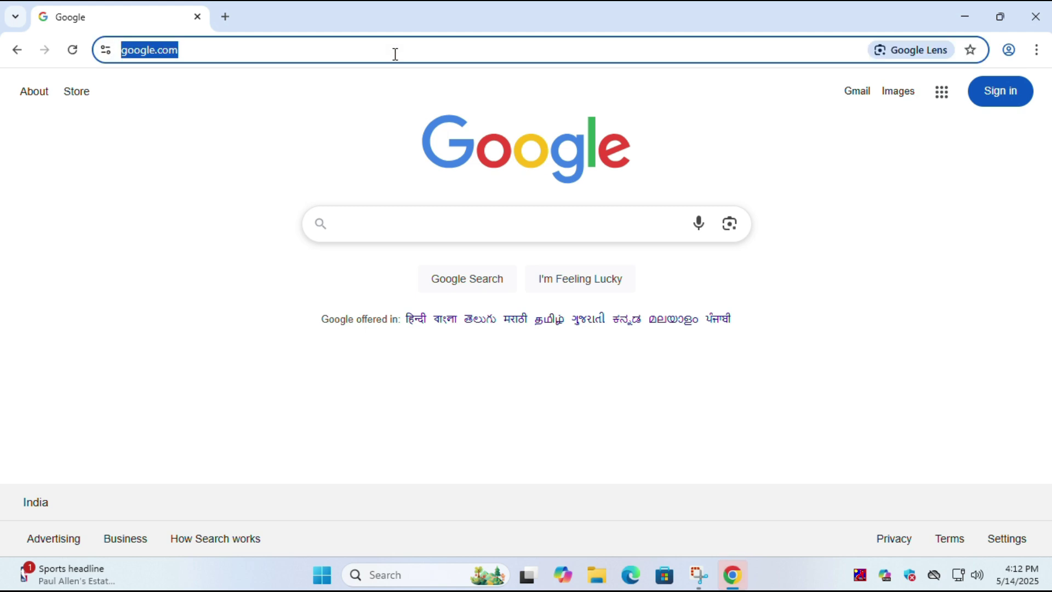
left_click(423, 214)
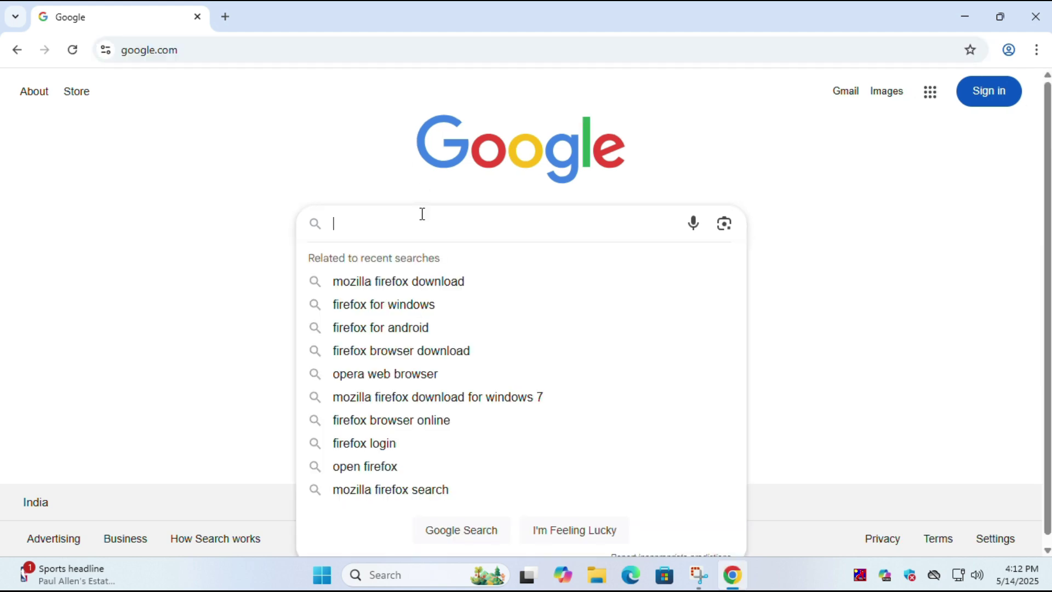
type("ope")
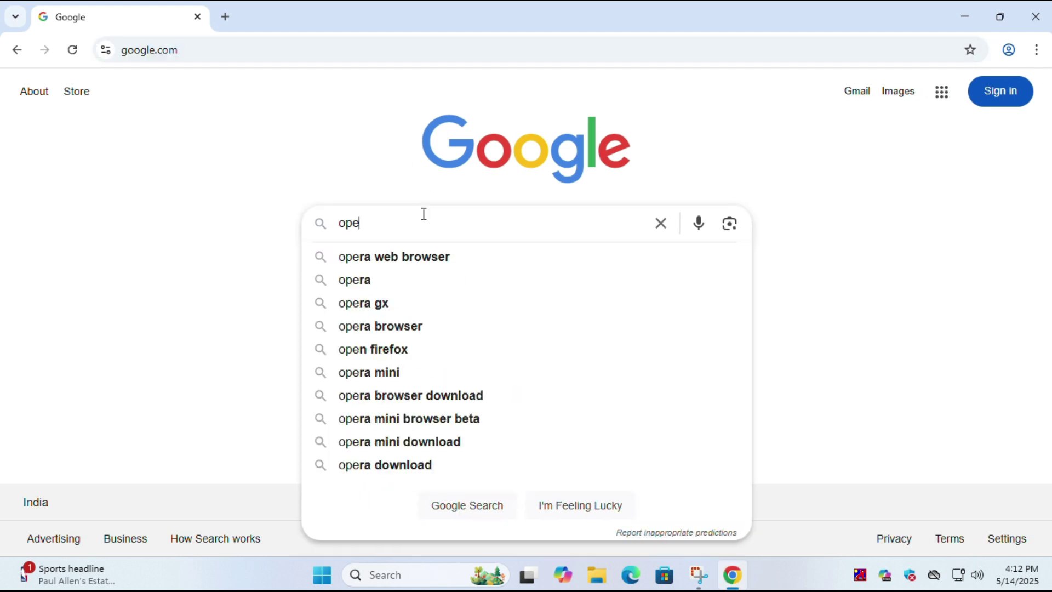
type("ra")
left_click(430, 256)
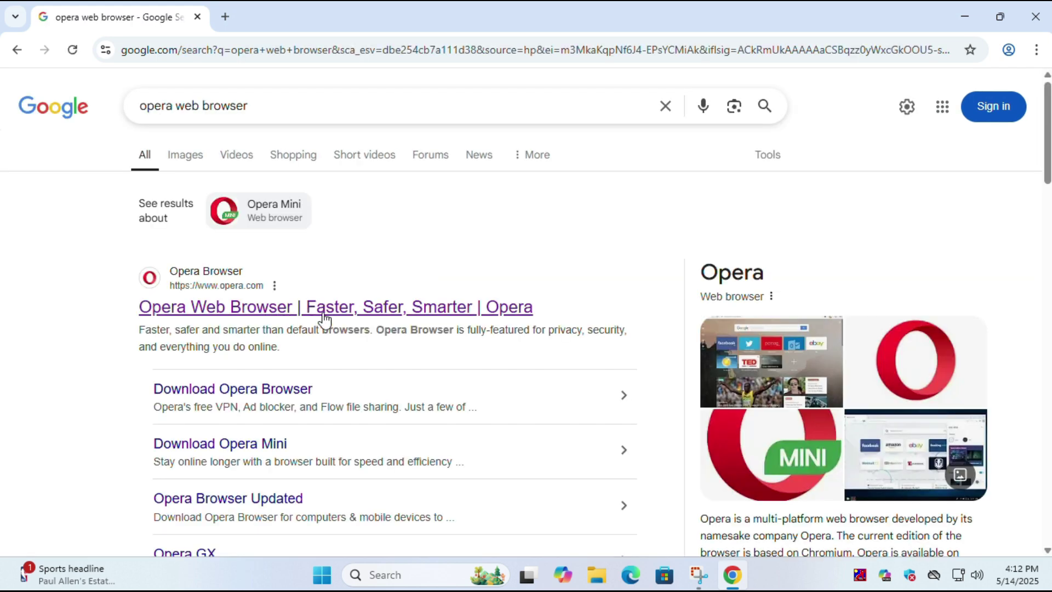
Download the Opera installer for Windows from opera.com and check it in the recent download history.
left_click(226, 317)
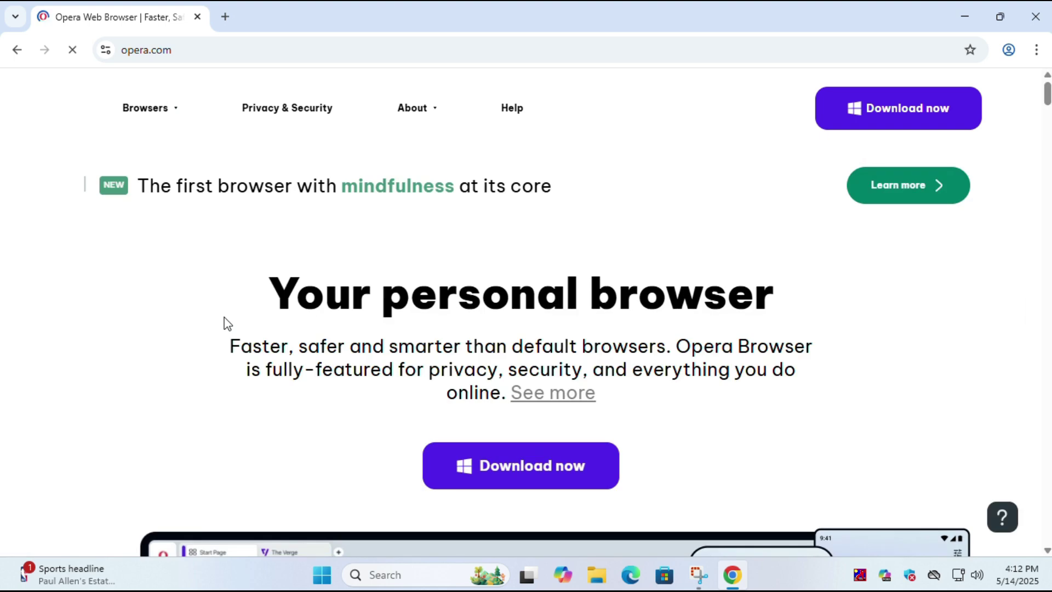
left_click(538, 464)
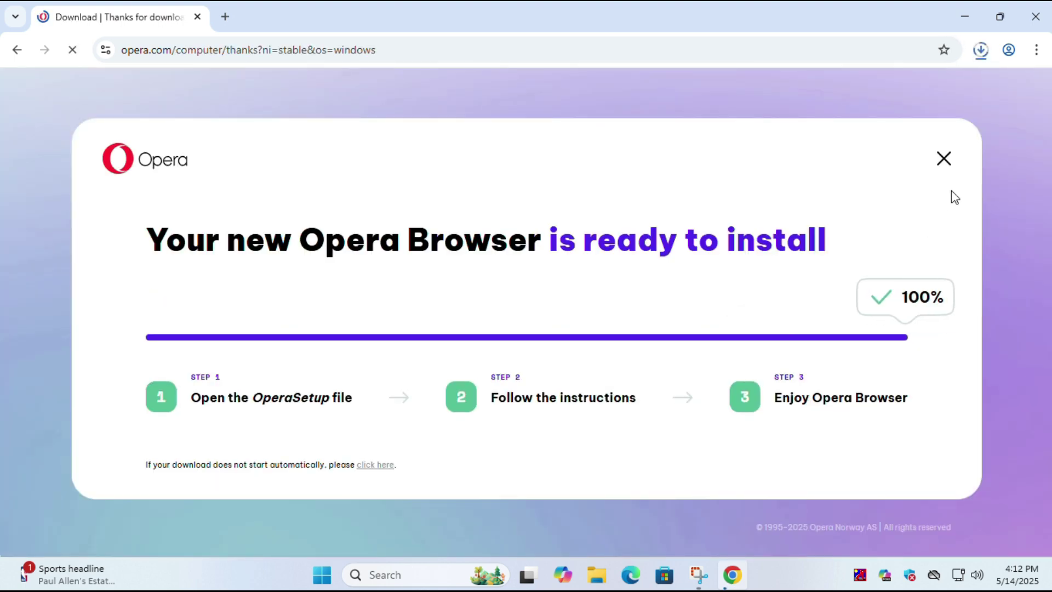
left_click(980, 55)
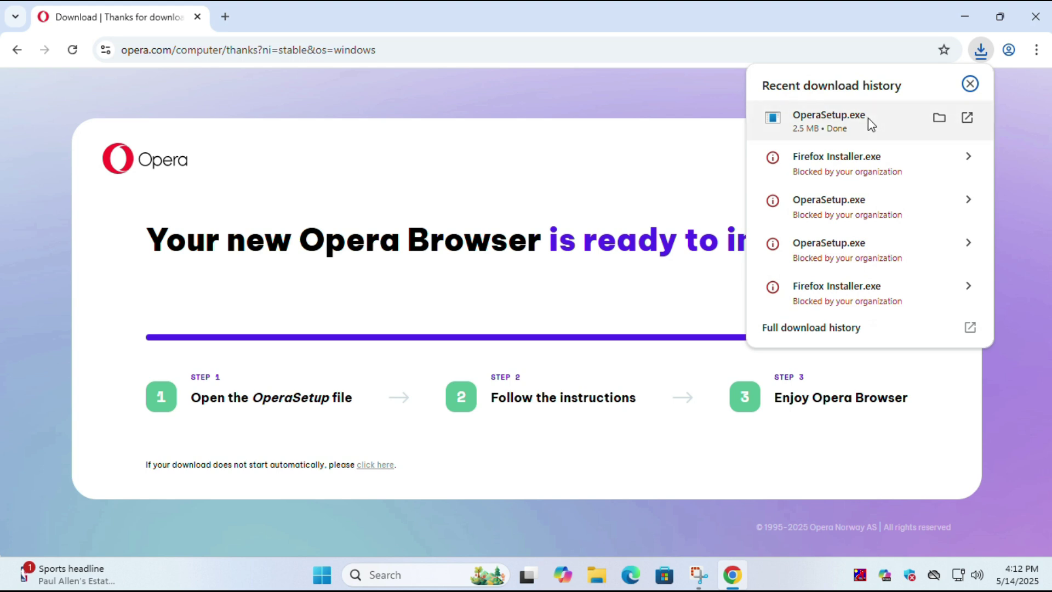
left_click(464, 103)
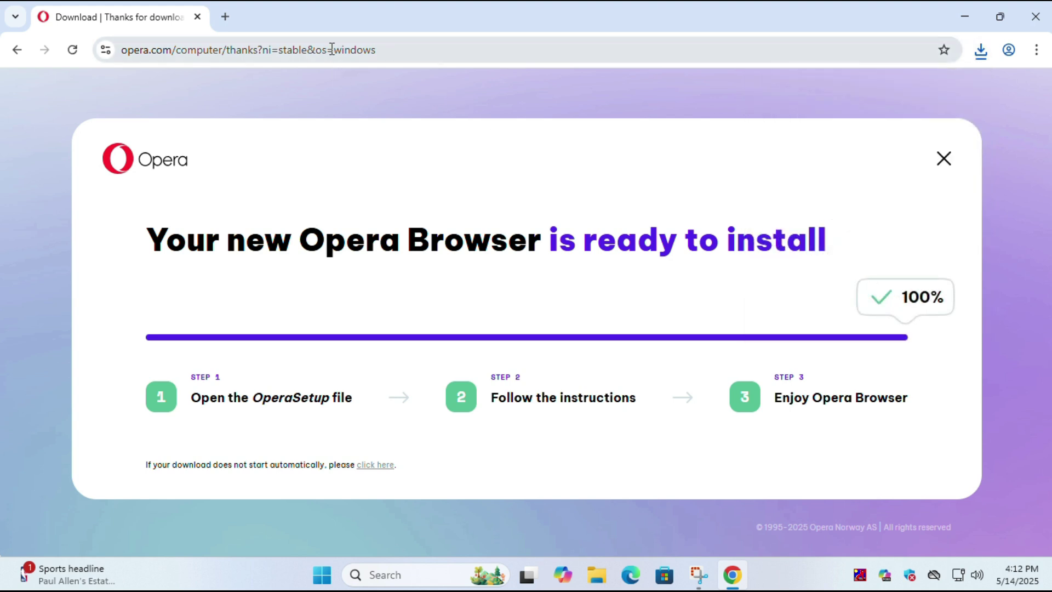
Return to the Google search results and search for "mozilla firefox" instead.
left_click(17, 50)
left_click(17, 49)
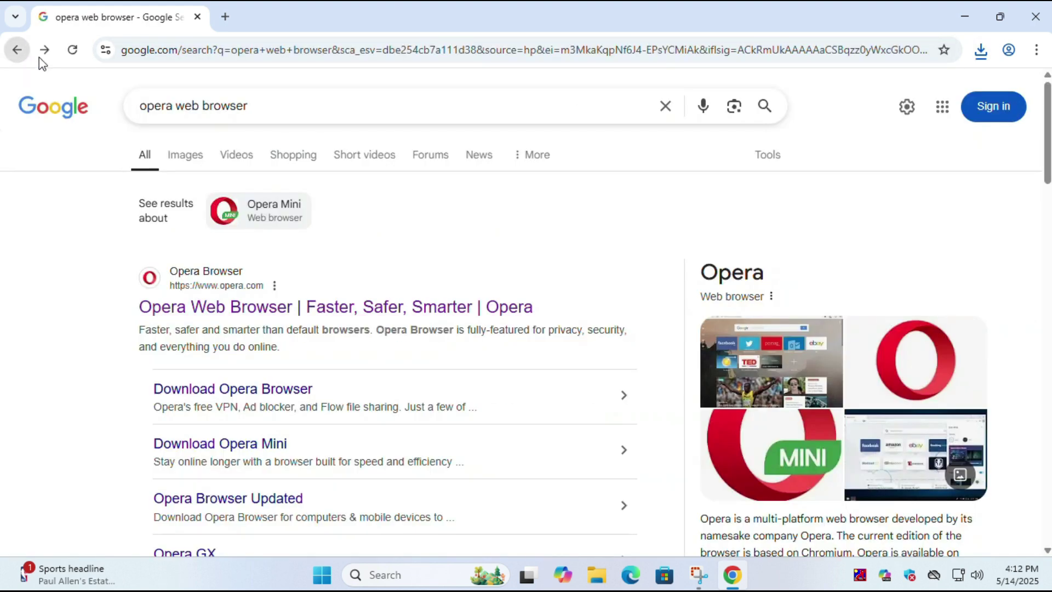
left_click(297, 100)
key("ctrl+a")
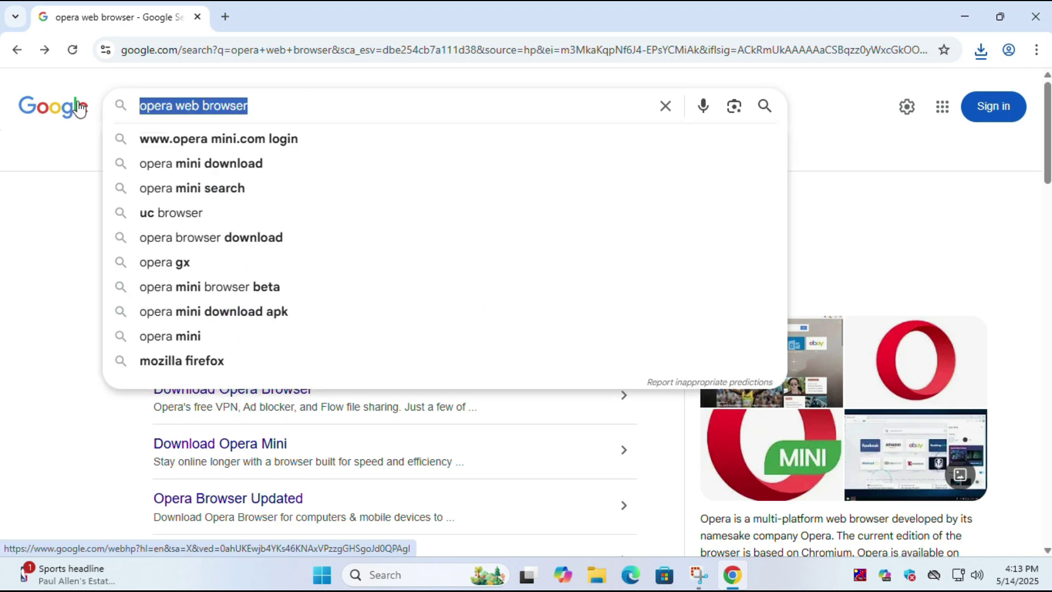
type("mozilla firefox")
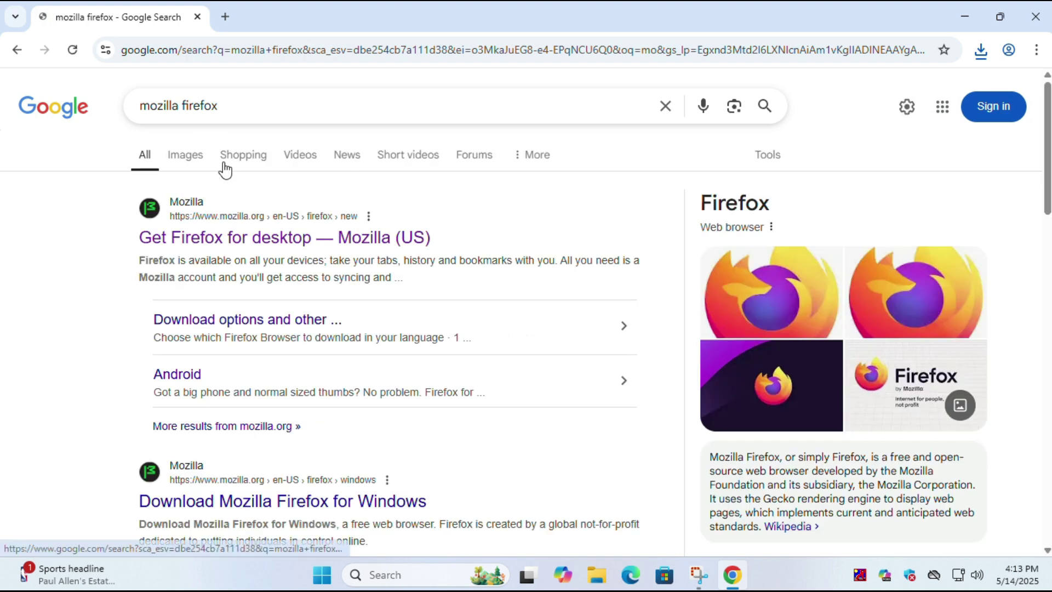
Download the Firefox installer from the Mozilla site and check it in the full download history.
left_click(244, 239)
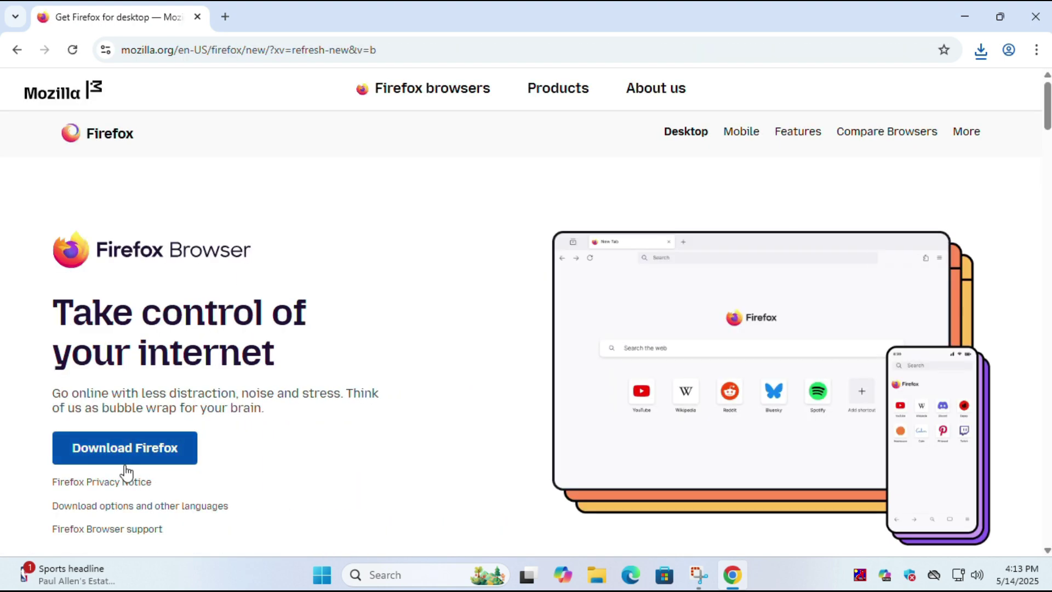
left_click(160, 453)
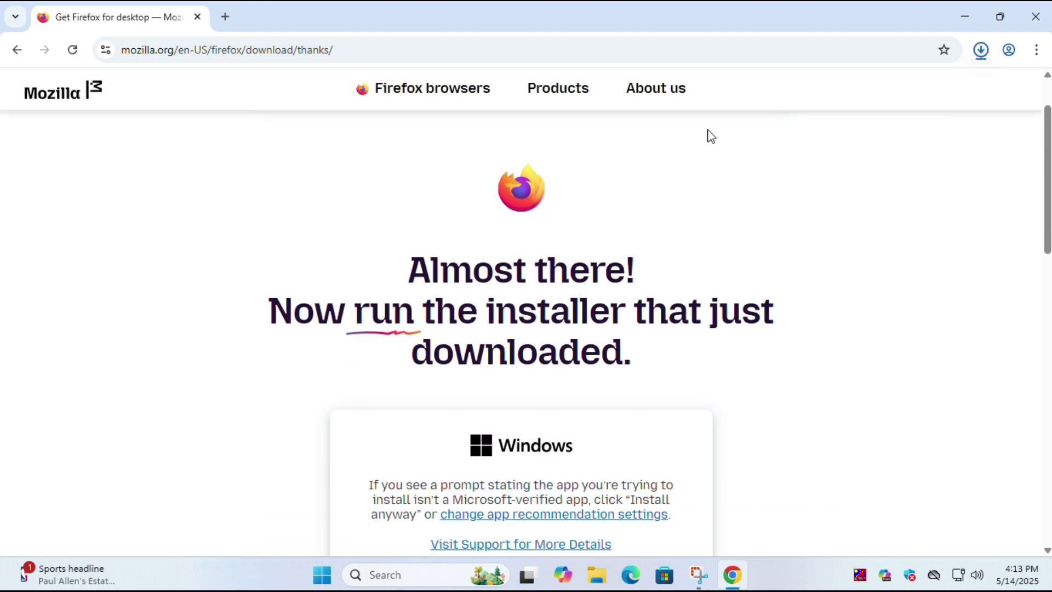
left_click(981, 54)
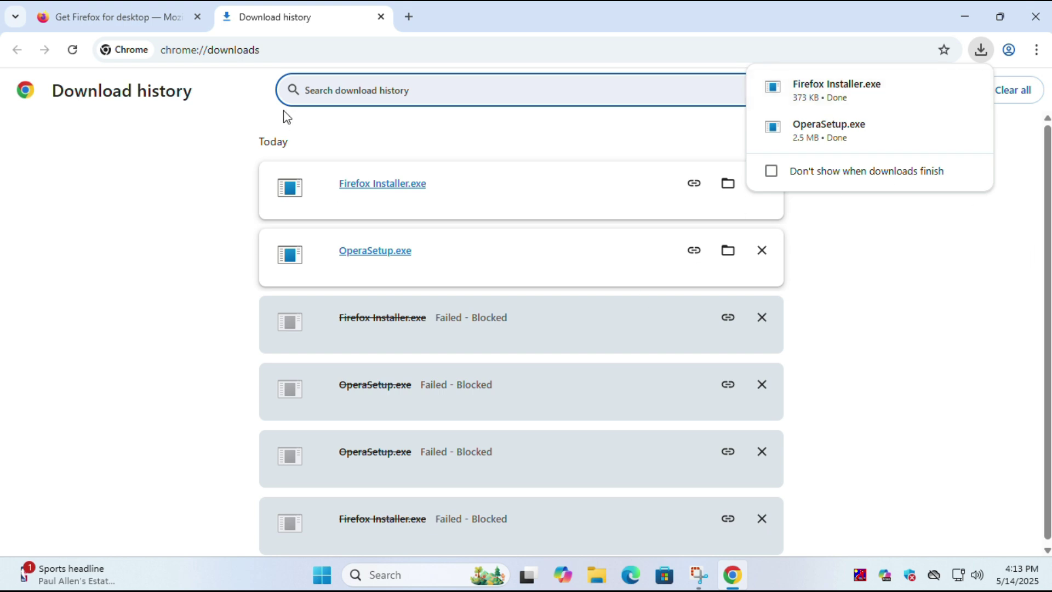
left_click(382, 15)
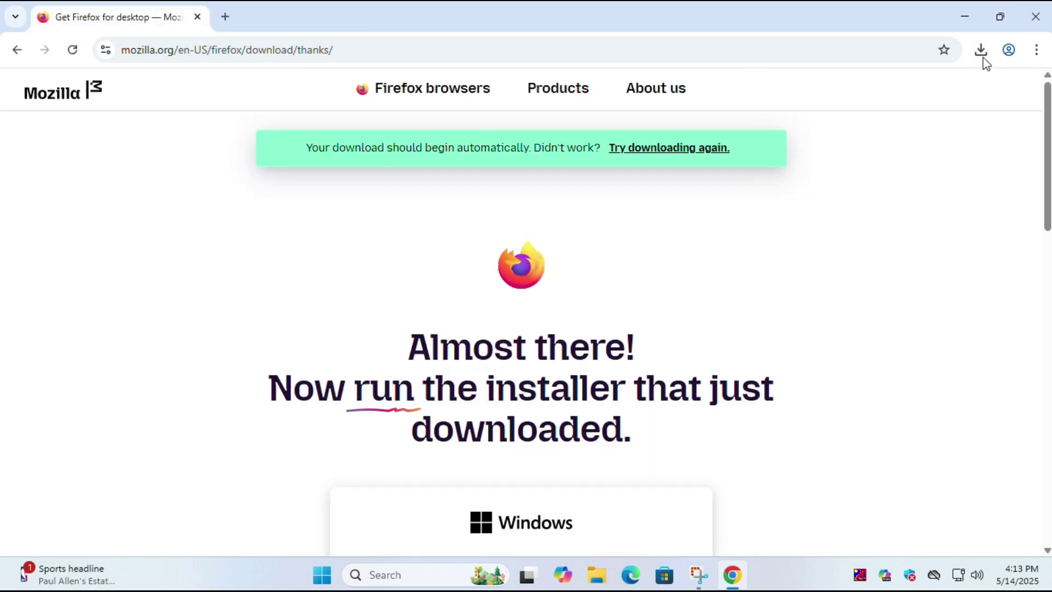